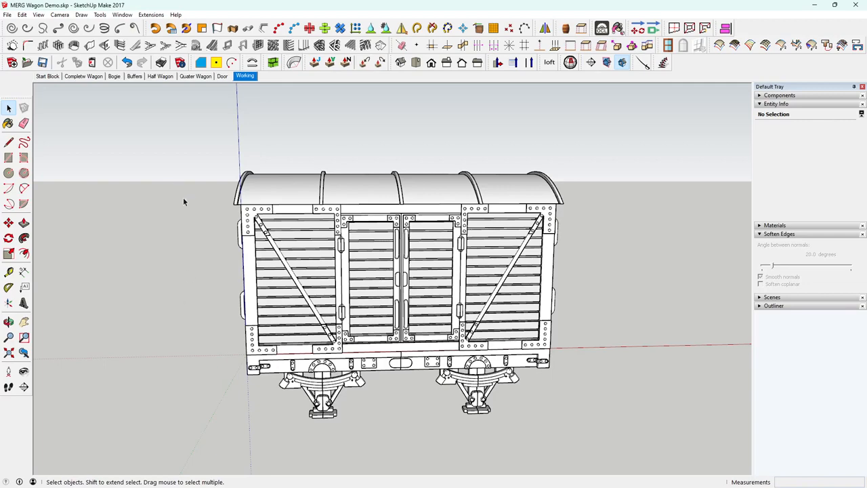
# Inspect the buffer beam models in the Buffers scene, and return to the Working scene
pyautogui.click(134, 76)
pyautogui.moveTo(215, 280); pyautogui.dragTo(353, 332, button='middle')
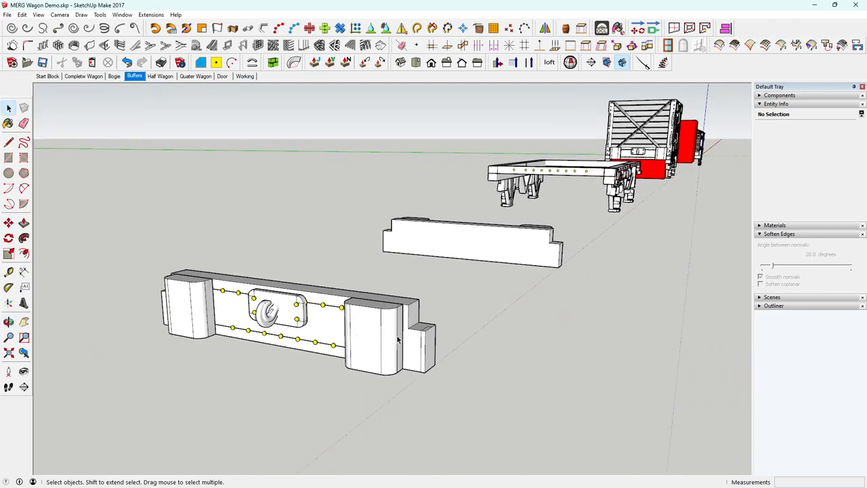
pyautogui.moveTo(402, 347); pyautogui.dragTo(226, 359, button='middle')
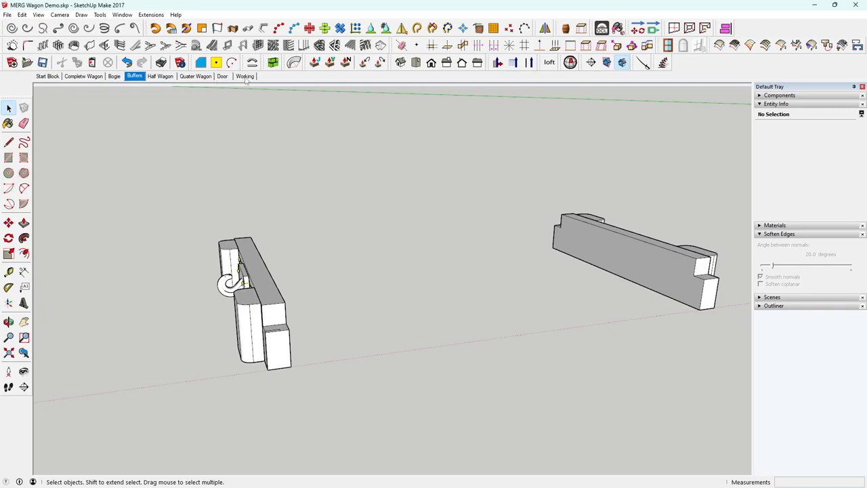
pyautogui.click(245, 76)
pyautogui.moveTo(531, 294); pyautogui.dragTo(587, 261, button='middle')
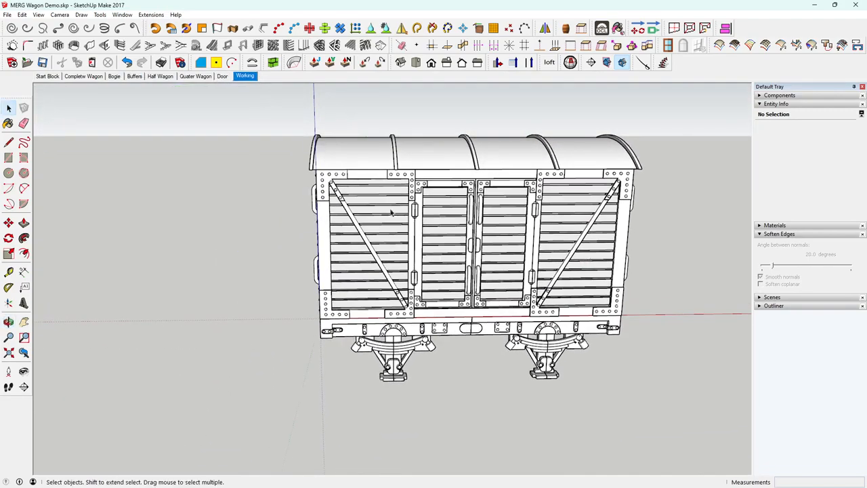
# Start a file import from the Downloads folder with the file type set to JPEG Image (*.jpg)
pyautogui.click(6, 15)
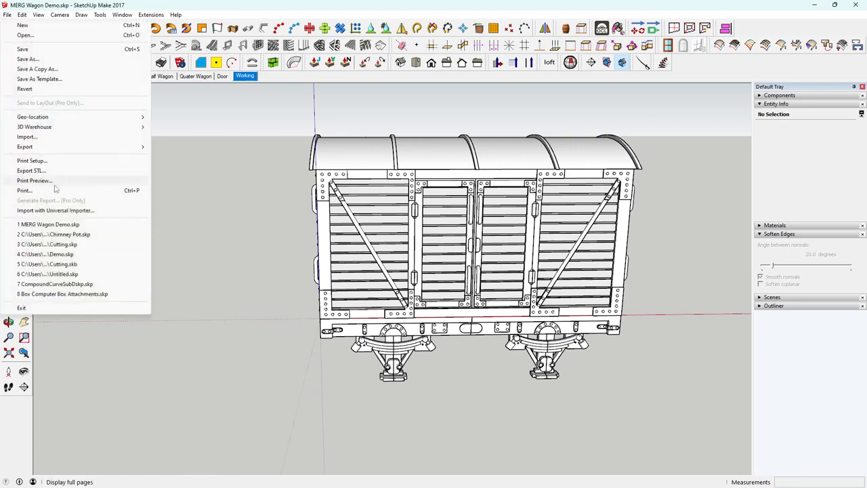
pyautogui.click(53, 138)
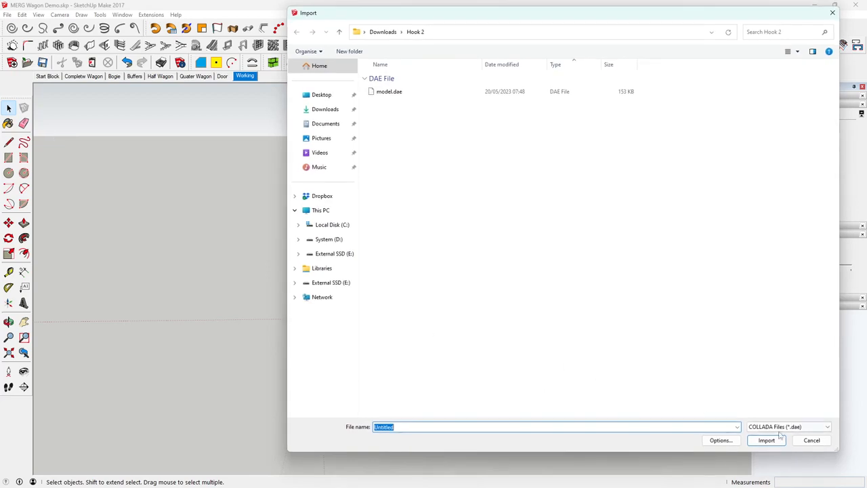
pyautogui.click(827, 427)
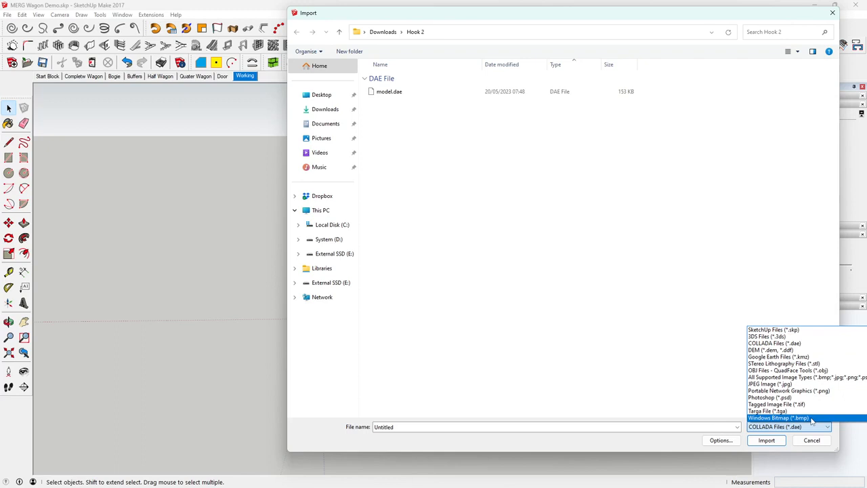
pyautogui.click(812, 418)
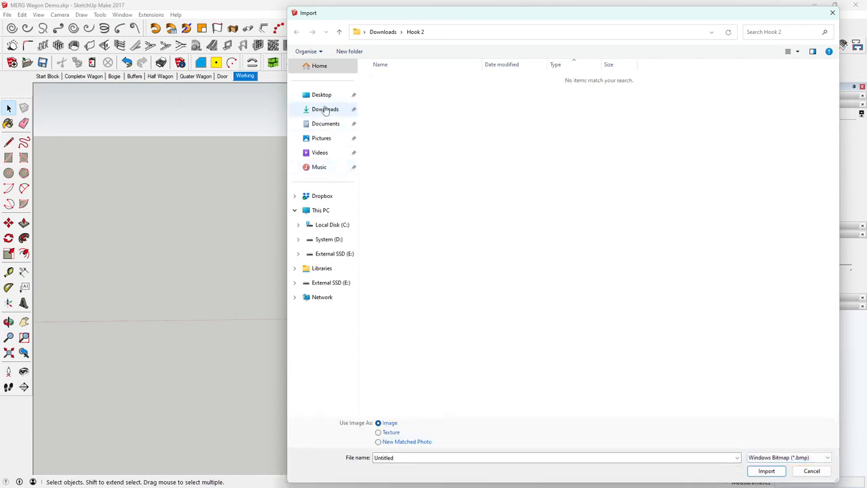
pyautogui.click(325, 110)
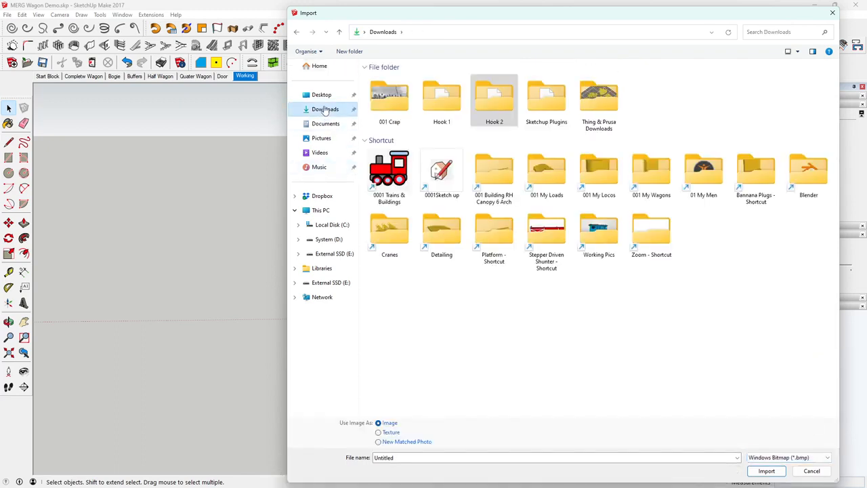
pyautogui.click(827, 458)
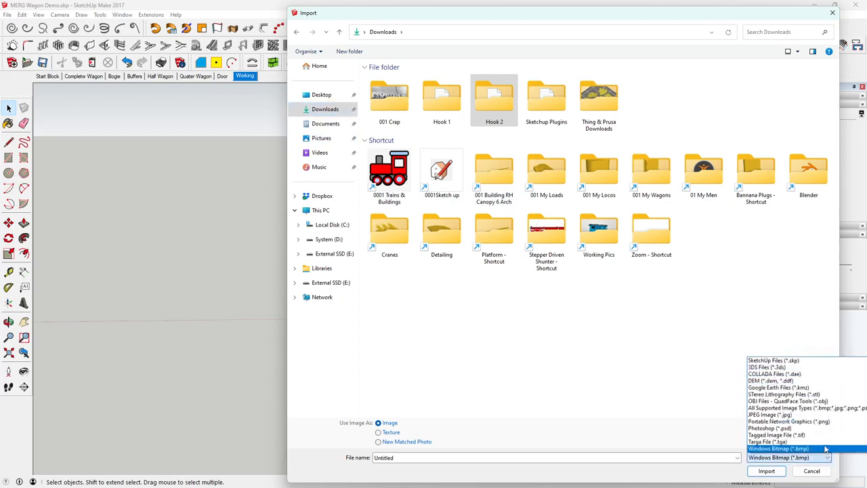
pyautogui.click(785, 414)
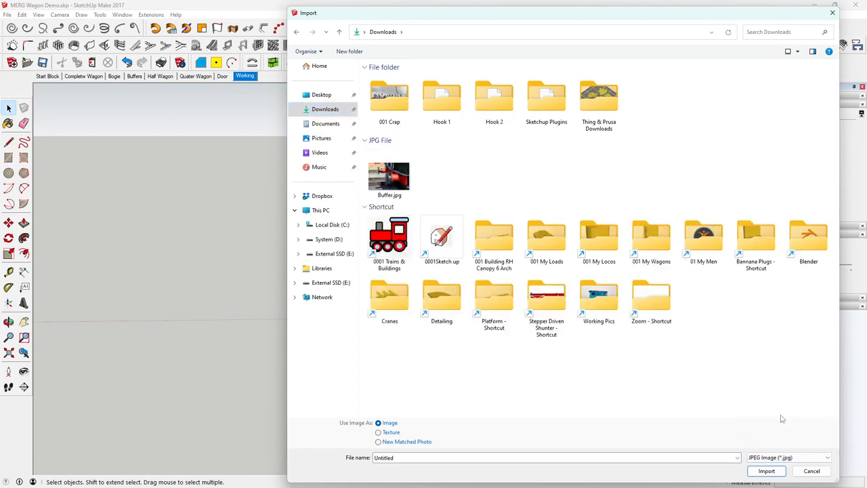
# Import Buffer.jpg as an image and place it over the wagon's side, about 32 m wide
pyautogui.click(389, 188)
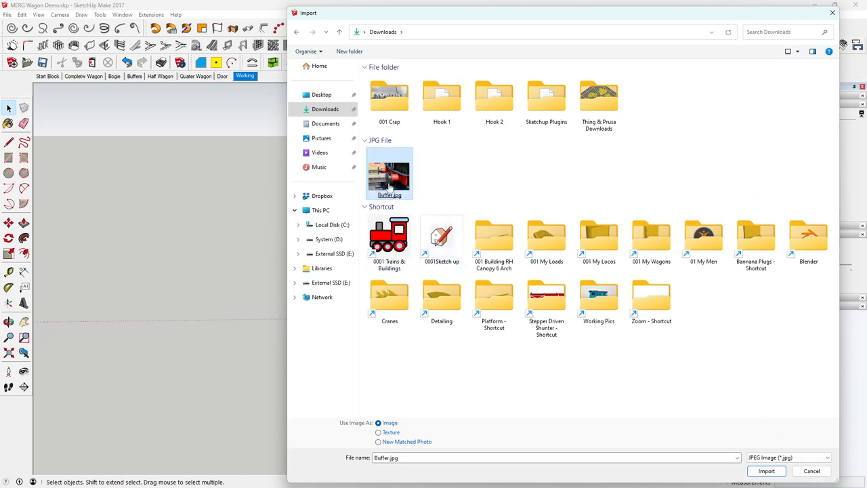
pyautogui.doubleClick(389, 178)
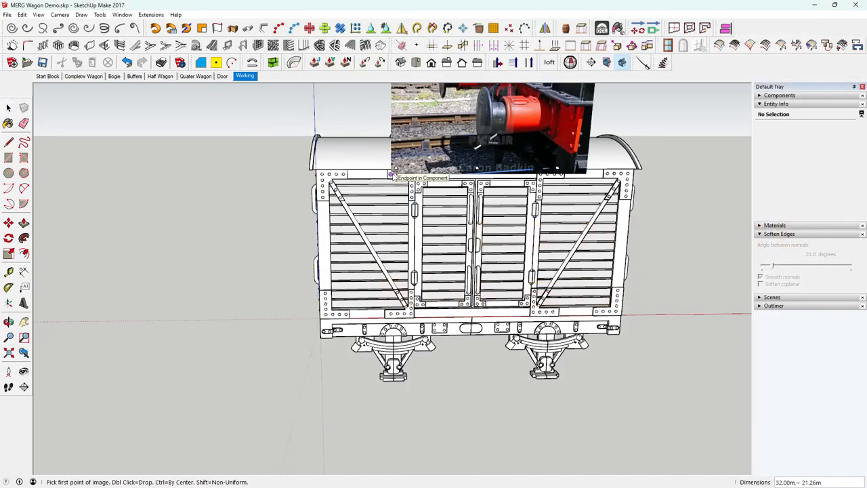
pyautogui.click(369, 270)
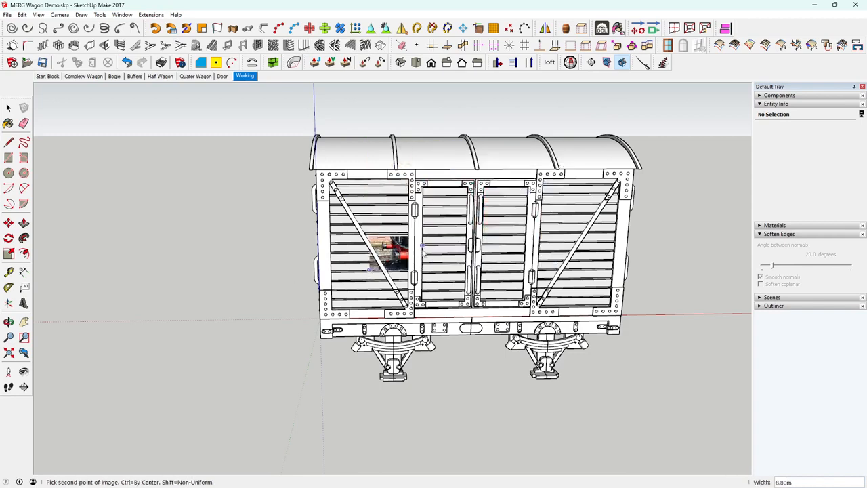
pyautogui.click(517, 239)
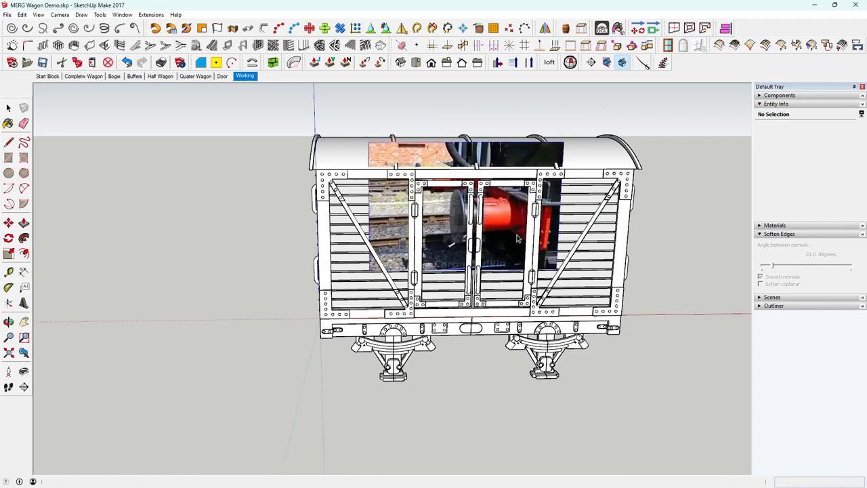
# Move the buffer photo about 92 m so it stands clear beyond the wagon's end
pyautogui.click(8, 222)
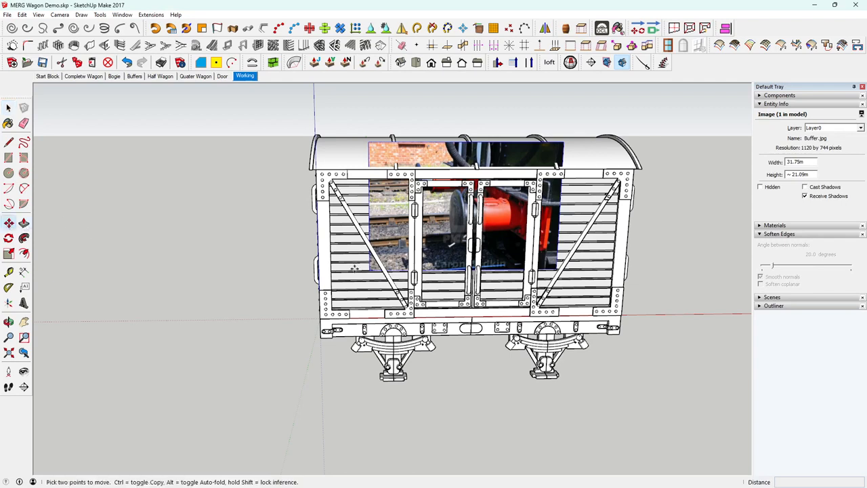
pyautogui.click(505, 262)
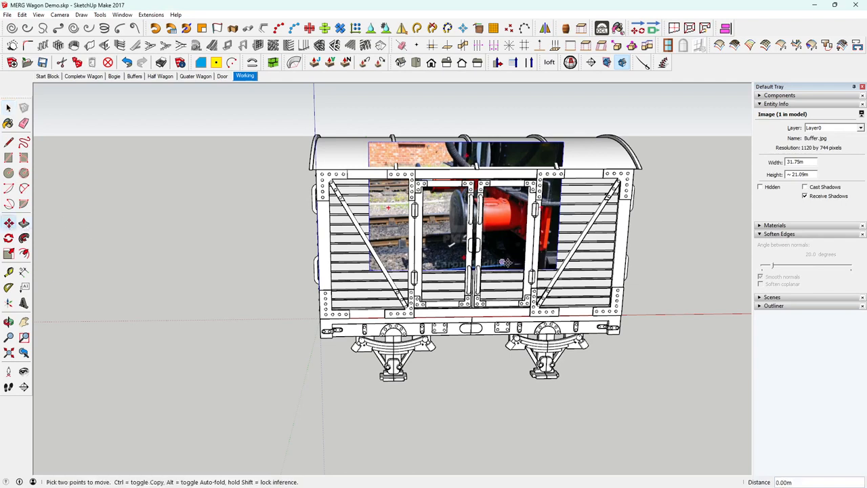
pyautogui.keyDown('shift'); pyautogui.moveTo(631, 257); pyautogui.dragTo(274, 293, button='middle'); pyautogui.keyUp('shift')
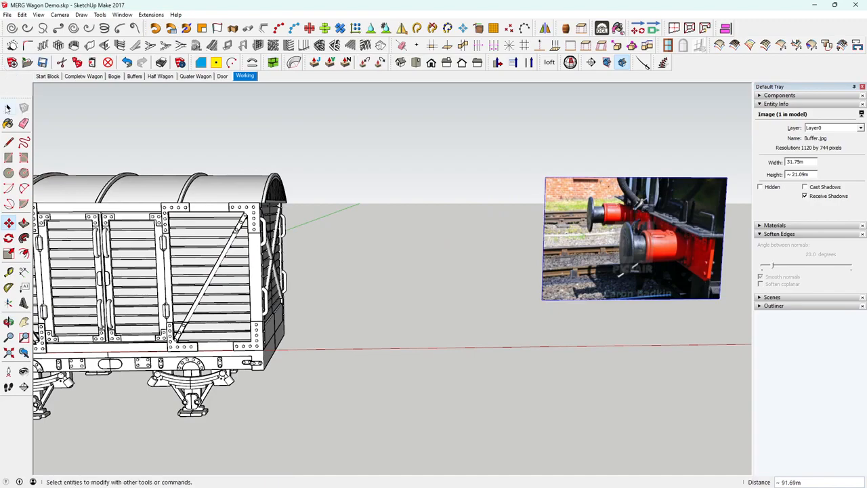
pyautogui.click(8, 108)
# Examine the buffers in the reference photo and the plain lower beam on the wagon's end
pyautogui.moveTo(397, 360); pyautogui.dragTo(323, 325, button='middle')
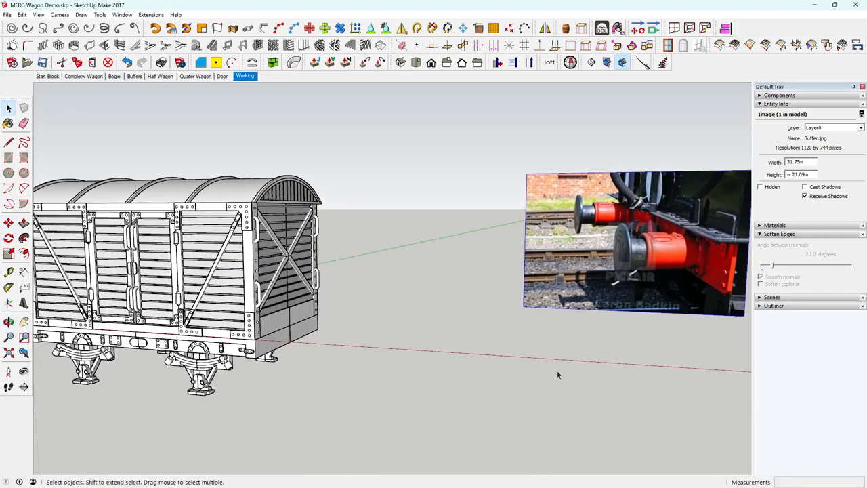
pyautogui.moveTo(557, 375); pyautogui.dragTo(535, 290, button='middle')
pyautogui.scroll(1, 547, 275)
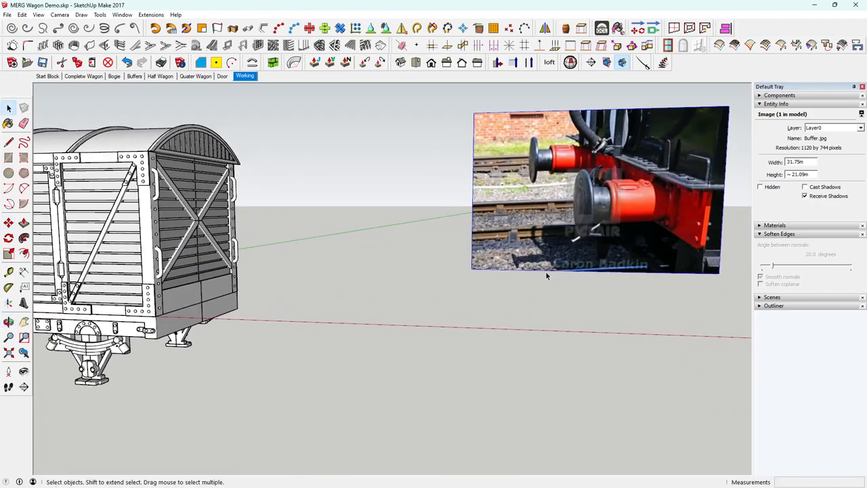
pyautogui.moveTo(624, 198); pyautogui.dragTo(613, 208, button='middle')
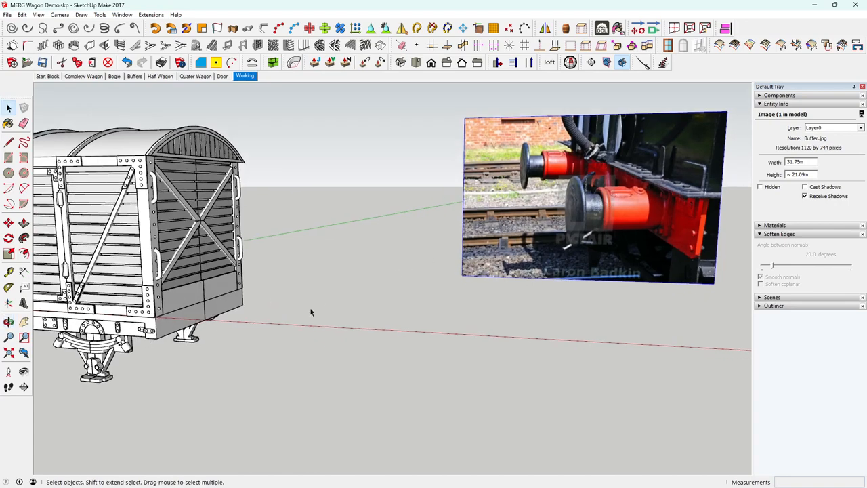
pyautogui.moveTo(222, 303); pyautogui.dragTo(226, 308, button='middle')
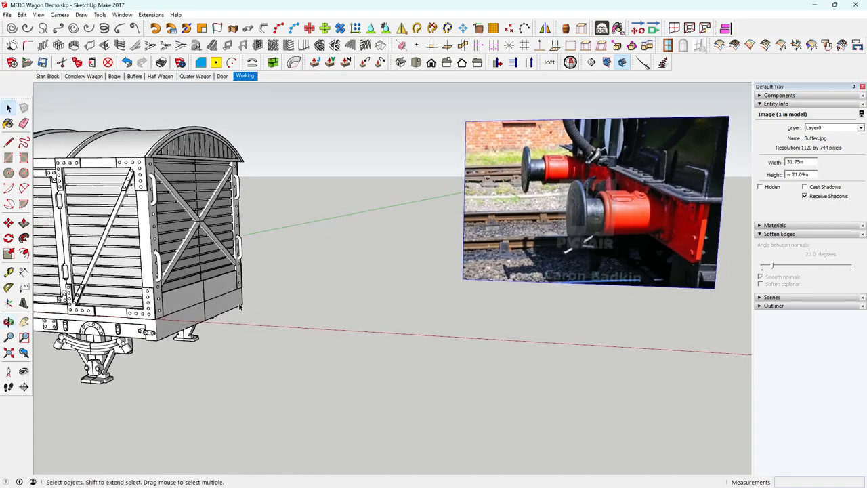
pyautogui.moveTo(184, 320); pyautogui.dragTo(230, 242, button='middle')
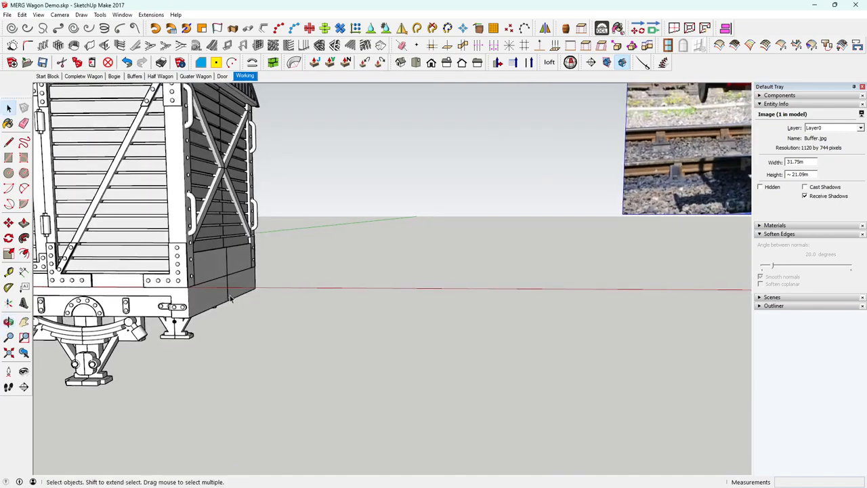
pyautogui.moveTo(231, 299); pyautogui.dragTo(255, 291, button='middle')
pyautogui.moveTo(710, 219); pyautogui.dragTo(609, 210, button='middle')
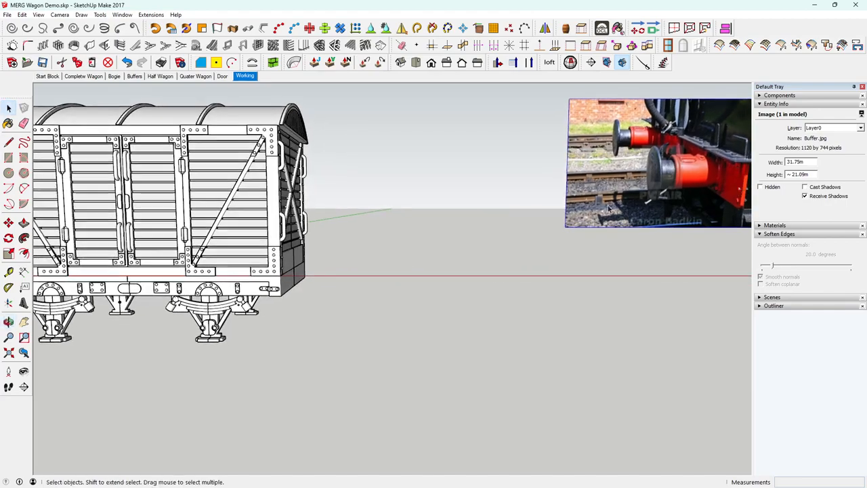
pyautogui.moveTo(439, 233); pyautogui.dragTo(238, 270, button='middle')
pyautogui.scroll(4, 295, 264)
pyautogui.scroll(2, 292, 274)
pyautogui.moveTo(291, 273); pyautogui.dragTo(259, 264, button='middle')
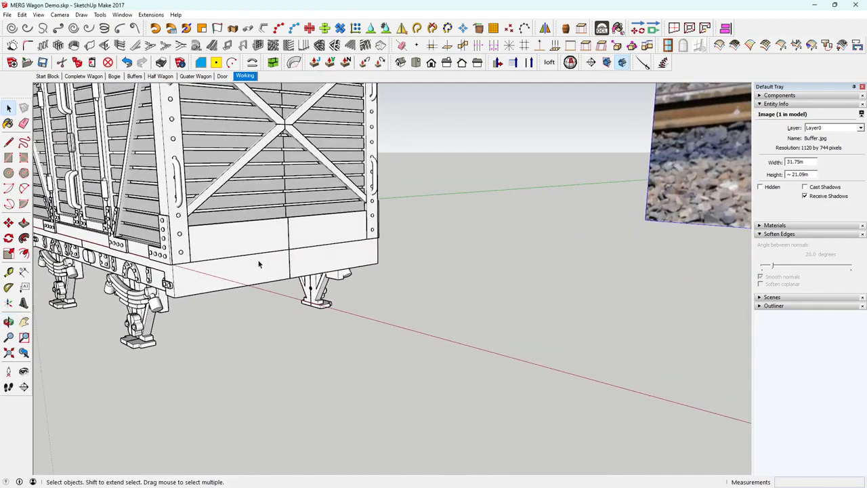
# Draw a rectangle about 2.4 m by 11.2 m on the lower beam at the wagon's end
pyautogui.click(8, 157)
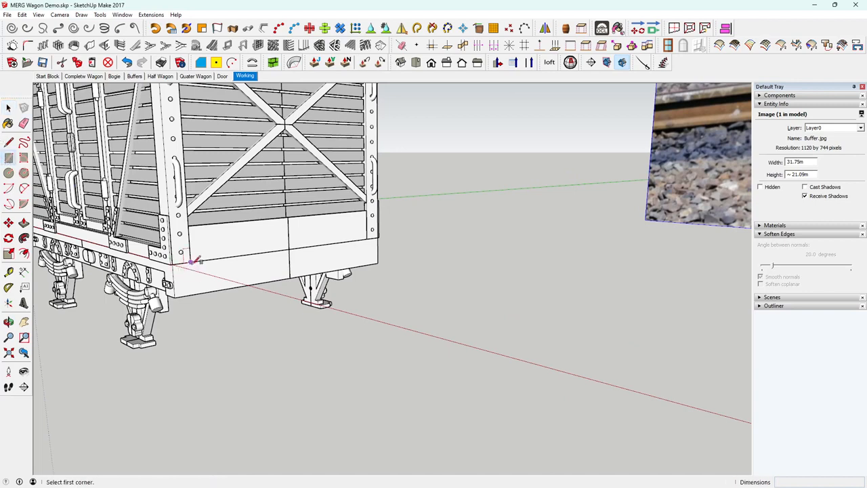
pyautogui.click(190, 261)
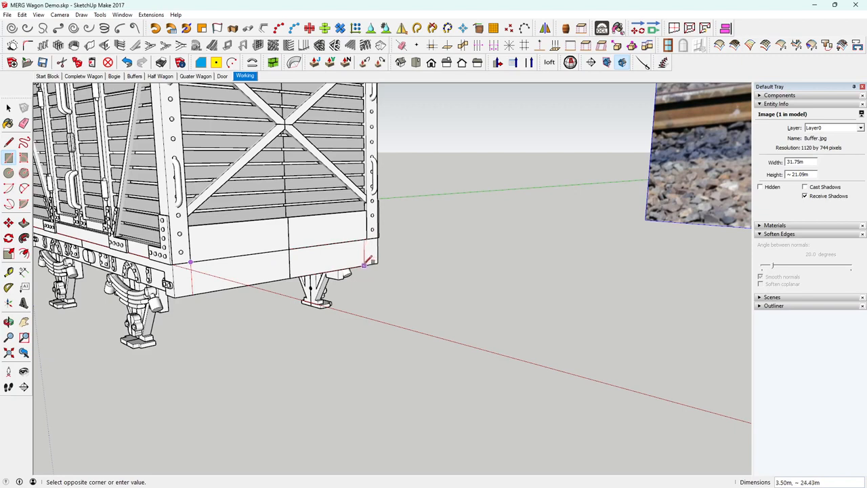
pyautogui.click(279, 269)
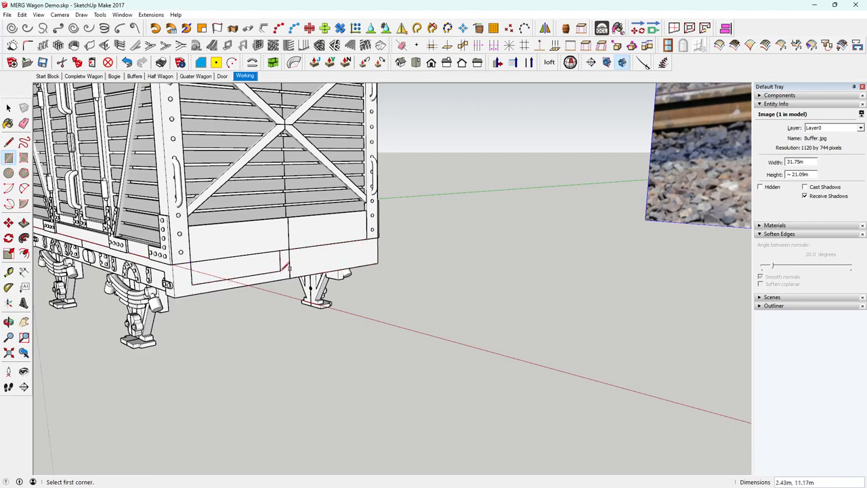
pyautogui.press('space')
# Scale the rectangle to span between the corner posts and reach down to the beam's lower edge
pyautogui.doubleClick(215, 278)
pyautogui.click(9, 256)
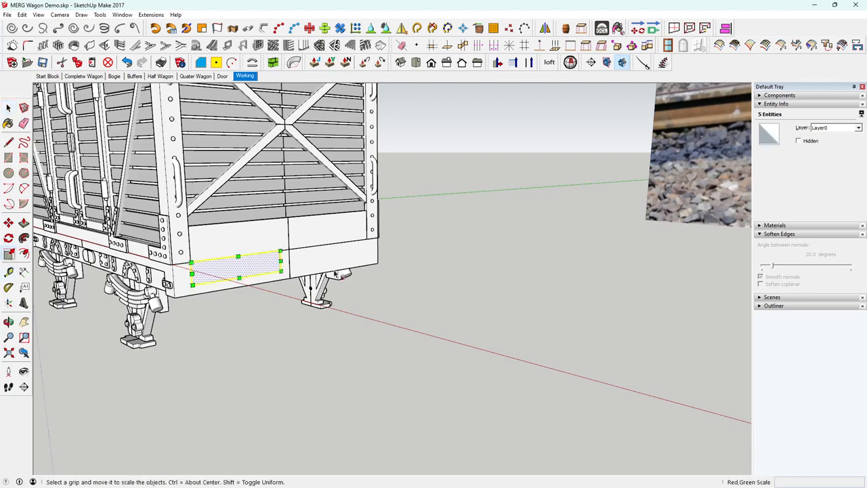
pyautogui.moveTo(281, 261); pyautogui.dragTo(367, 239)
pyautogui.moveTo(290, 270); pyautogui.dragTo(293, 274)
pyautogui.moveTo(203, 276); pyautogui.dragTo(183, 268, button='middle')
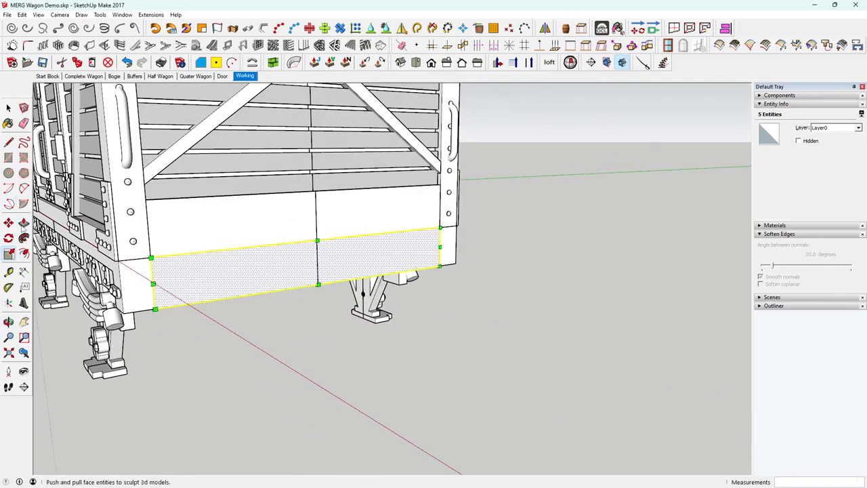
# Try to round the near corners of the beam rectangle with 2-point arcs, and undo the rounding
pyautogui.click(24, 189)
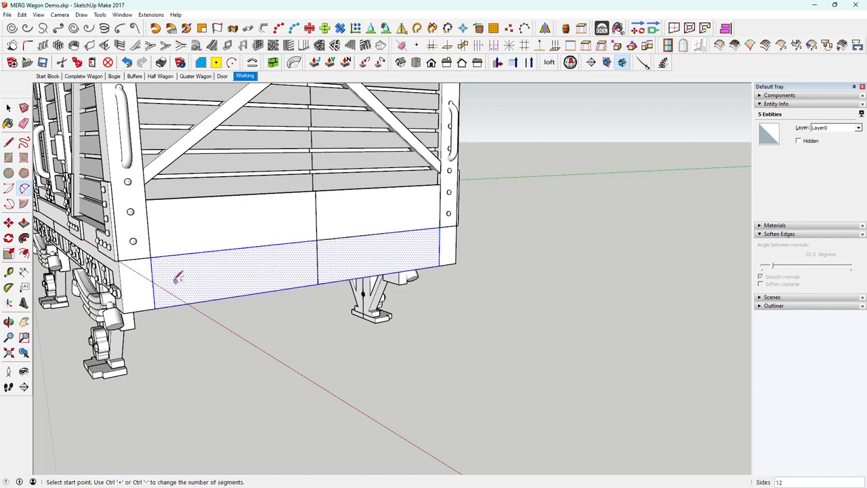
pyautogui.click(152, 272)
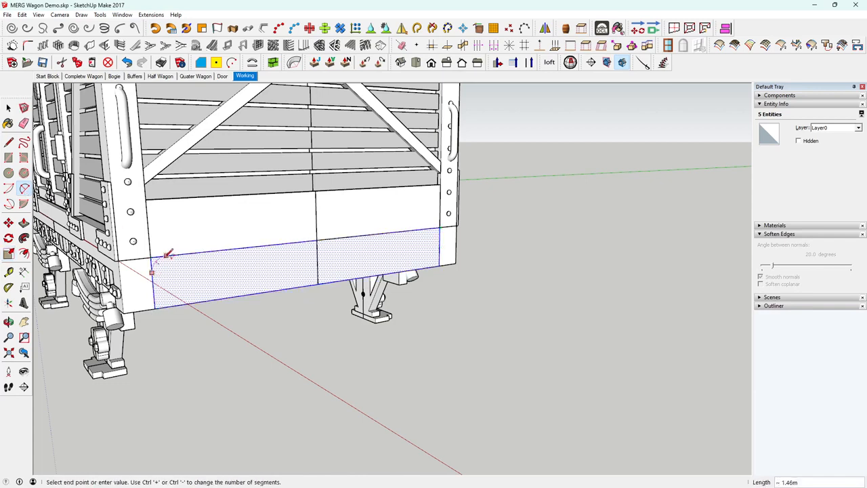
pyautogui.doubleClick(166, 255)
pyautogui.doubleClick(163, 301)
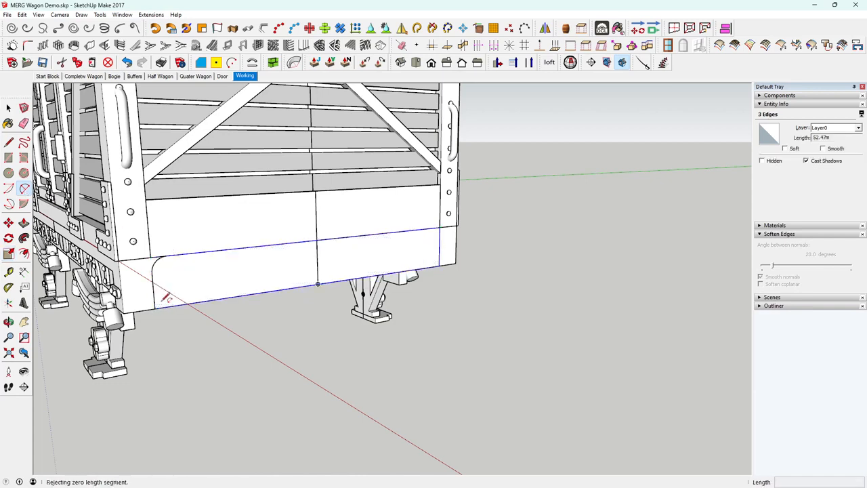
pyautogui.click(8, 108)
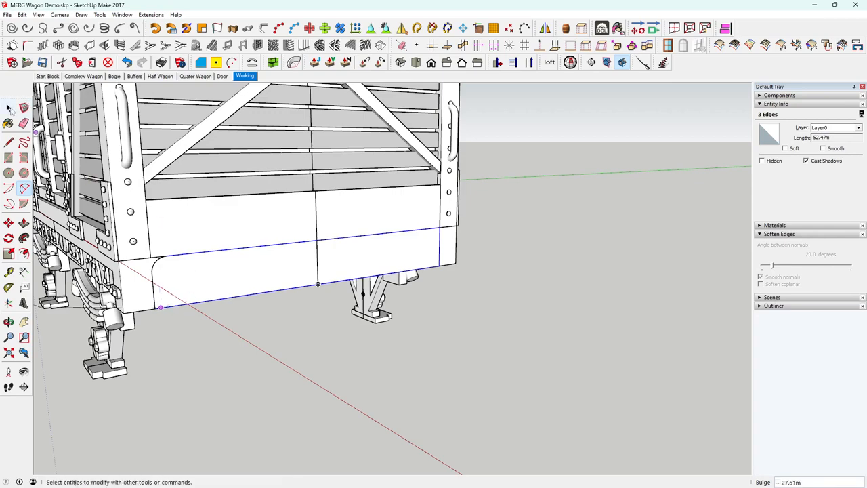
pyautogui.doubleClick(227, 281)
pyautogui.moveTo(232, 280); pyautogui.dragTo(319, 242, button='middle')
pyautogui.hotkey('ctrl', 'z')
# Move the beam rectangle outward from the wagon's end so it stands clear of the body
pyautogui.click(308, 305)
pyautogui.press('m')
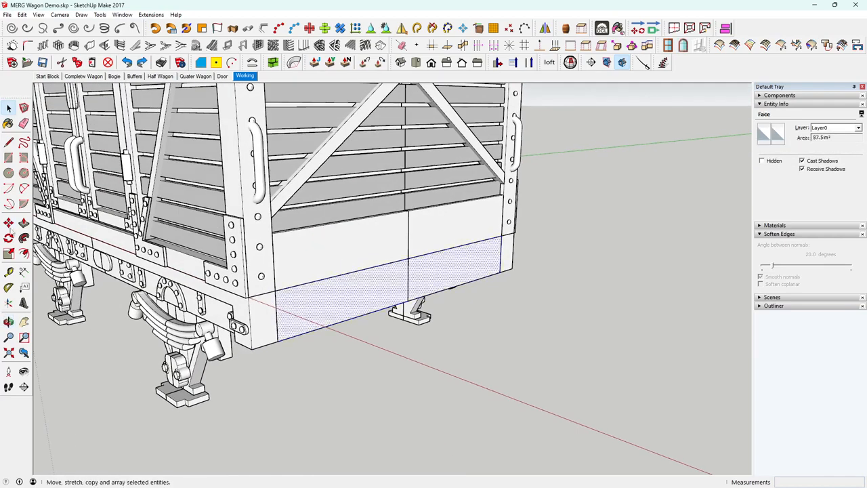
pyautogui.click(311, 304)
pyautogui.click(396, 354)
pyautogui.moveTo(397, 354); pyautogui.dragTo(356, 354, button='middle')
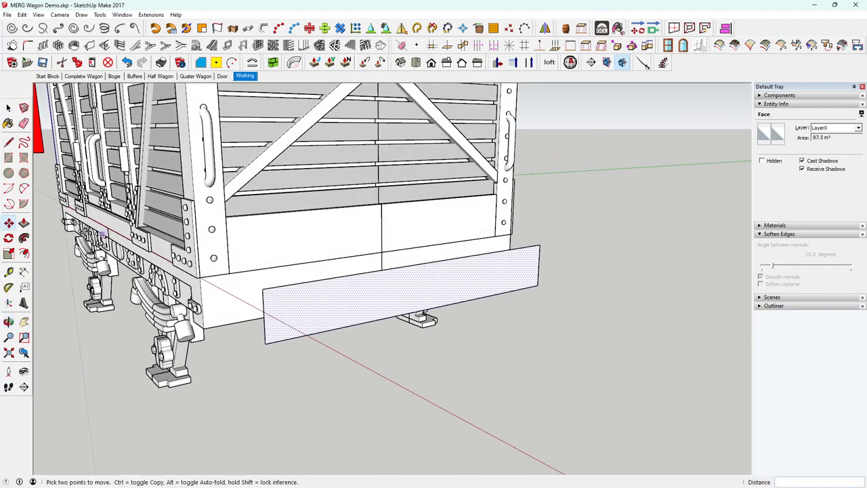
# Round all four corners of the beam rectangle with 2-point arcs, trimming off the corner pieces
pyautogui.press('space')
pyautogui.click(170, 400)
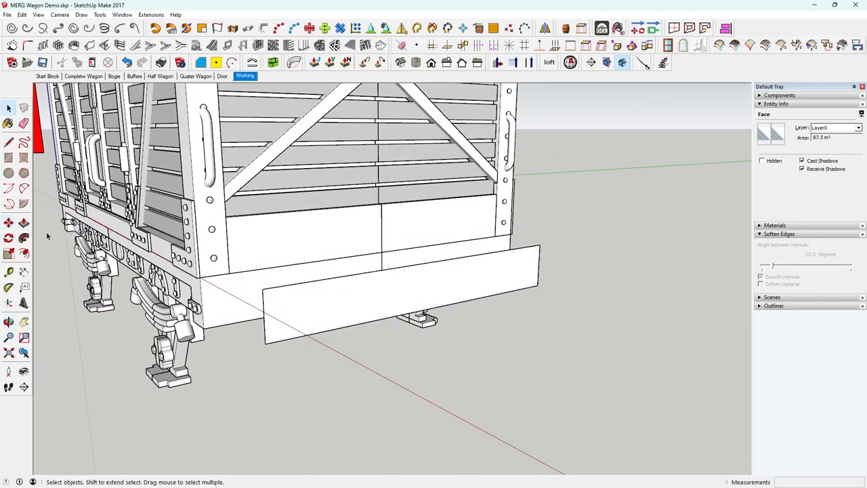
pyautogui.click(24, 189)
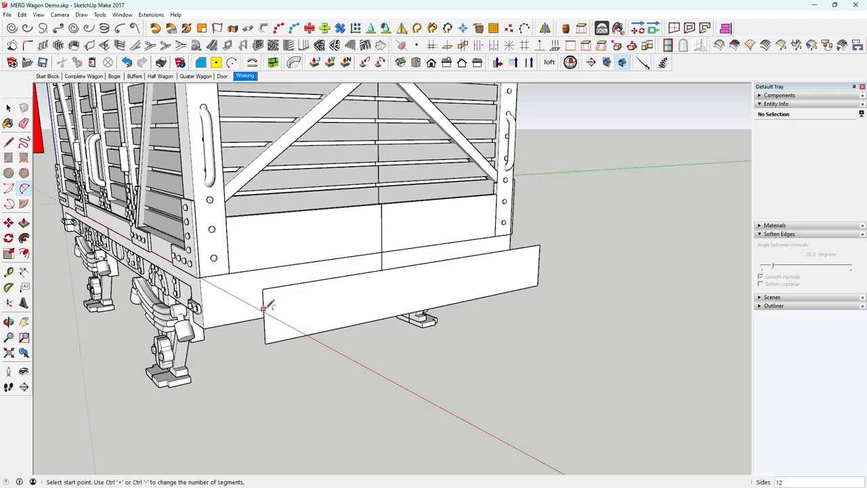
pyautogui.click(263, 308)
pyautogui.click(281, 285)
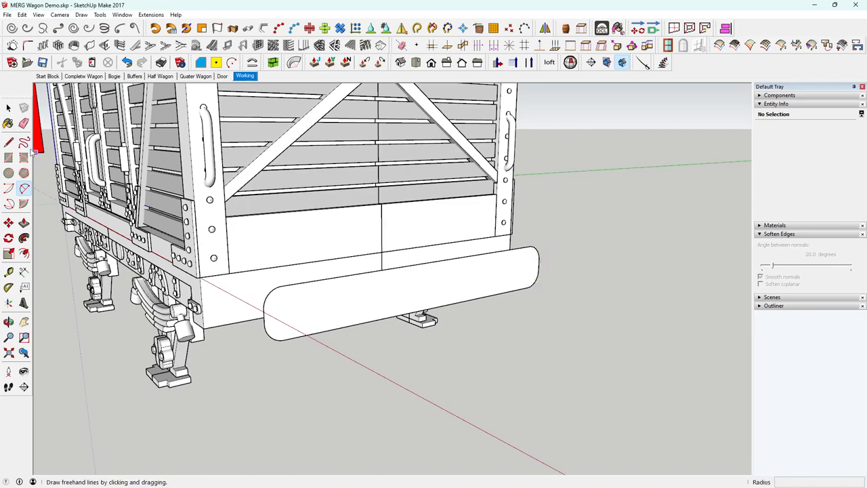
# Extrude the rounded beam face outward by 0.50 m
pyautogui.click(8, 109)
pyautogui.moveTo(337, 328)
pyautogui.mouseDown(button='middle')
pyautogui.moveTo(430, 343)
pyautogui.moveTo(382, 332)
pyautogui.mouseUp(button='middle')
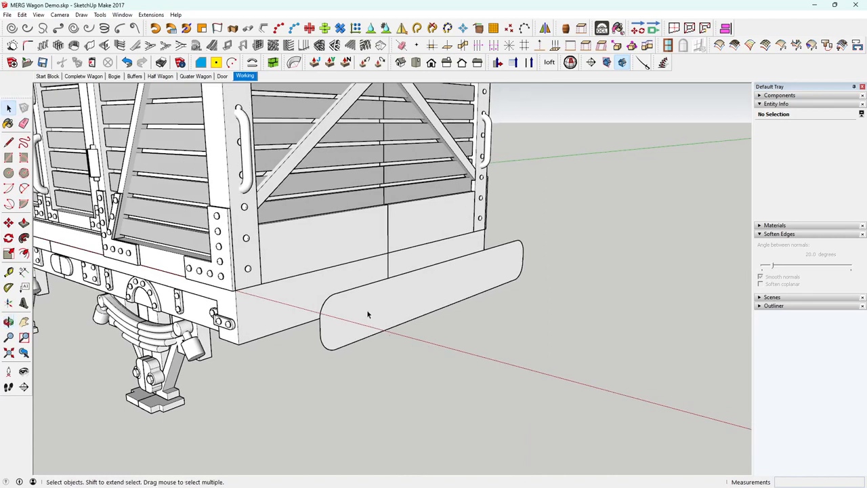
pyautogui.click(368, 312)
pyautogui.click(23, 222)
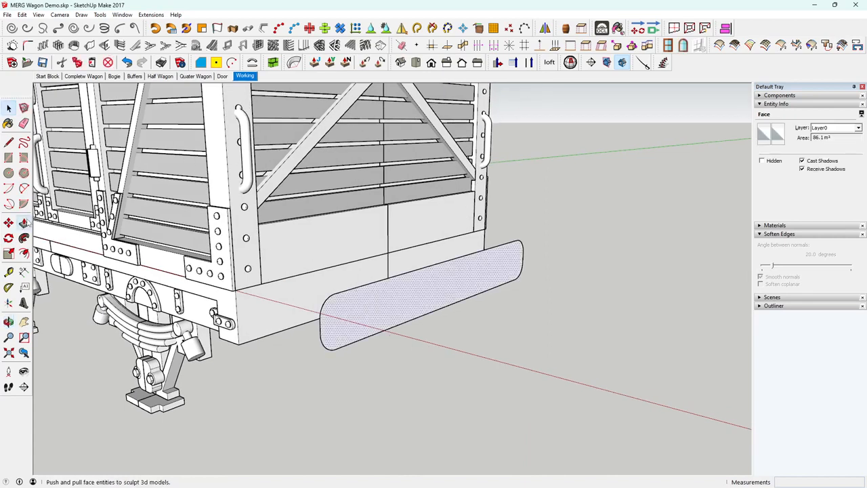
pyautogui.moveTo(338, 311); pyautogui.dragTo(362, 323)
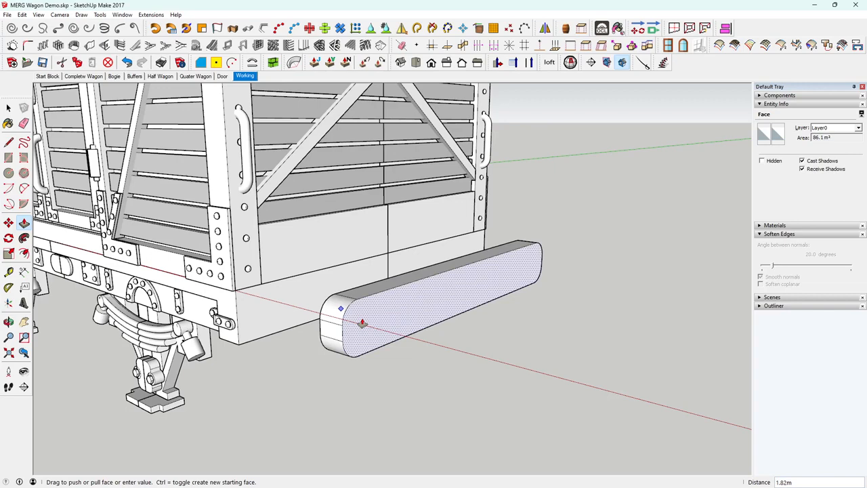
pyautogui.press('Return')
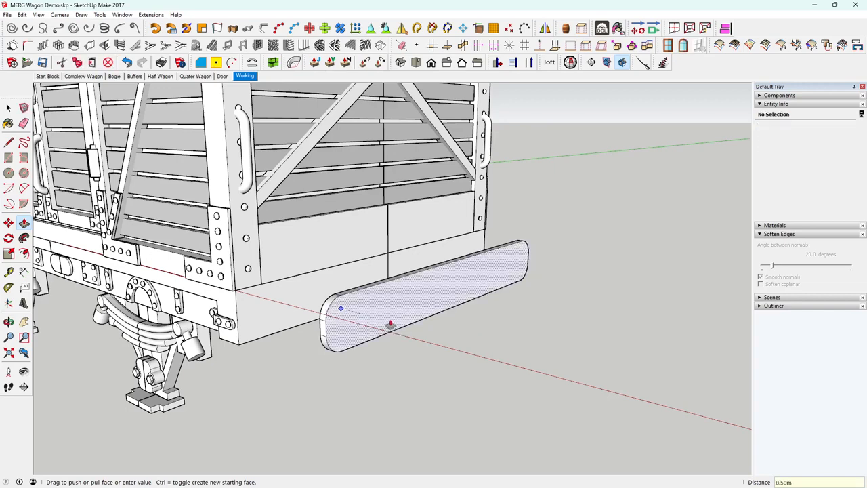
# Select the whole extruded beam and make it a group
pyautogui.press('space')
pyautogui.tripleClick(398, 313)
pyautogui.rightClick(398, 313)
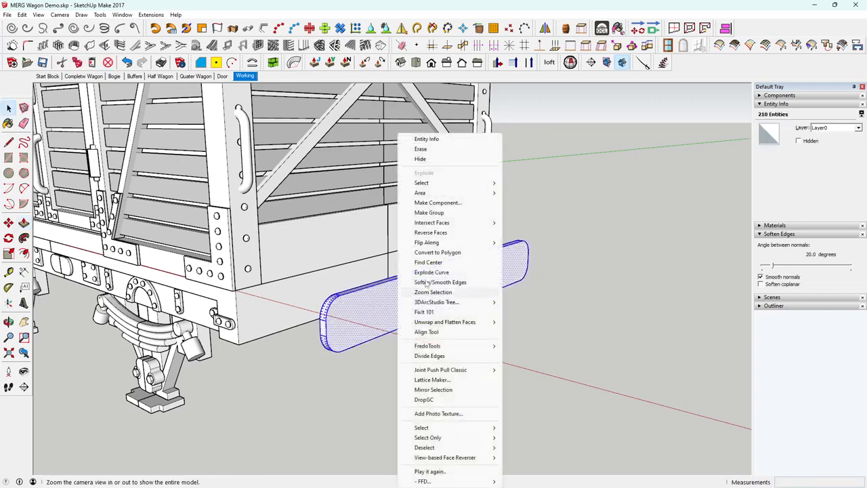
pyautogui.click(437, 215)
# Move the beam group back along the red axis until it sits flush against the wagon's end
pyautogui.moveTo(356, 313); pyautogui.dragTo(376, 342, button='middle')
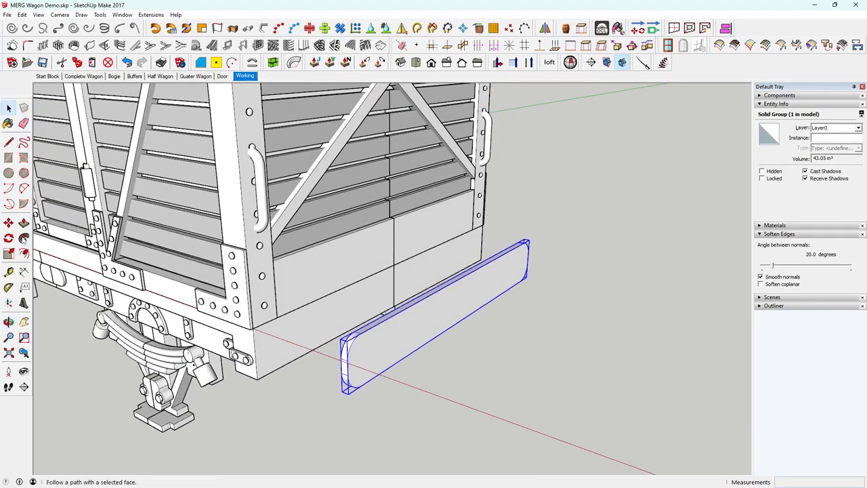
pyautogui.click(8, 222)
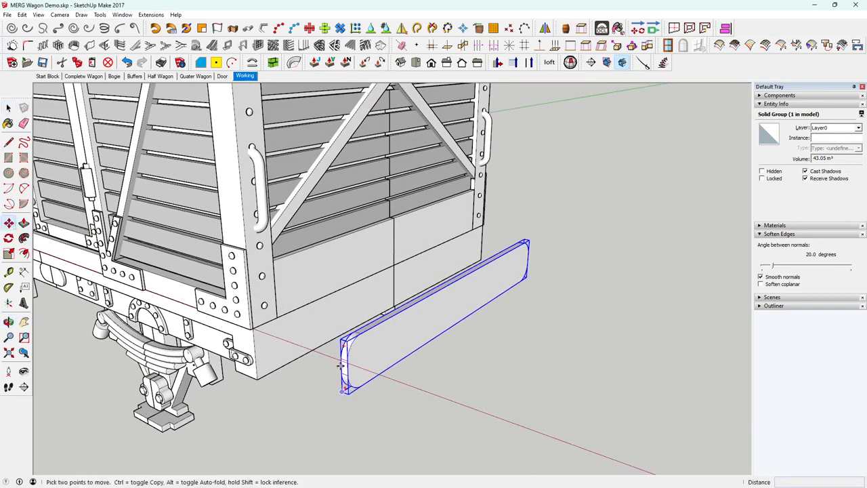
pyautogui.click(340, 366)
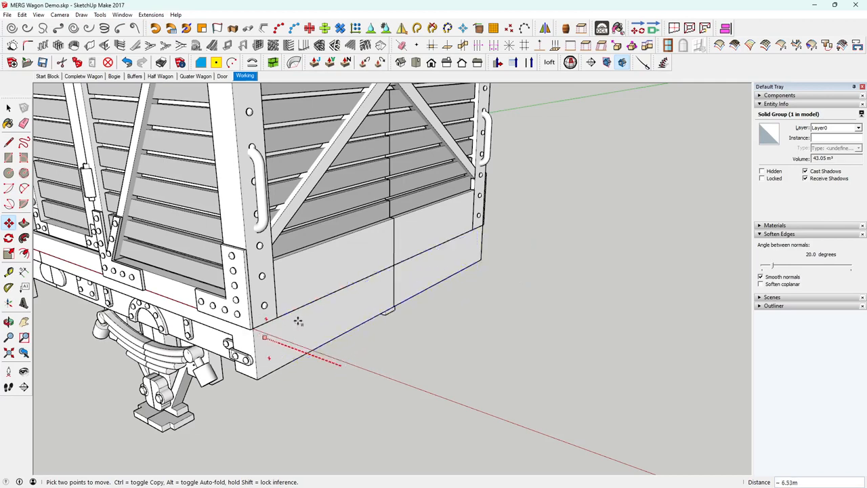
pyautogui.click(277, 320)
pyautogui.moveTo(296, 323); pyautogui.dragTo(283, 337, button='middle')
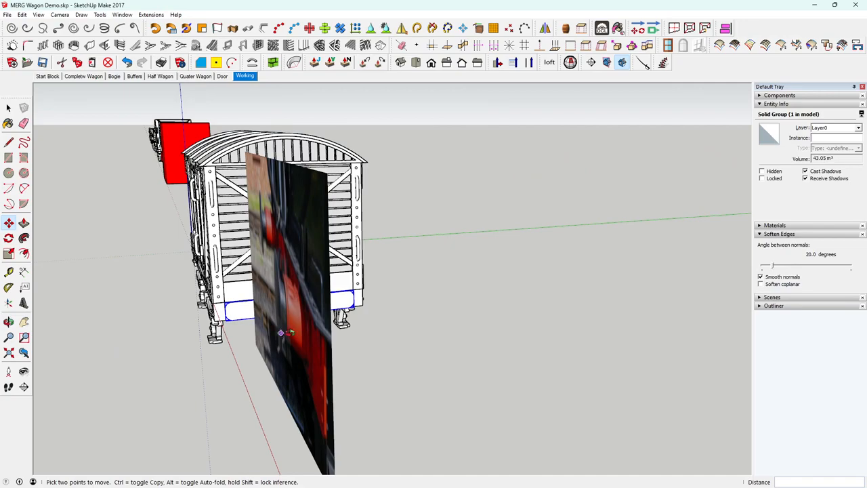
pyautogui.moveTo(284, 334); pyautogui.dragTo(252, 337, button='middle')
pyautogui.press('m')
pyautogui.scroll(3, 200, 376)
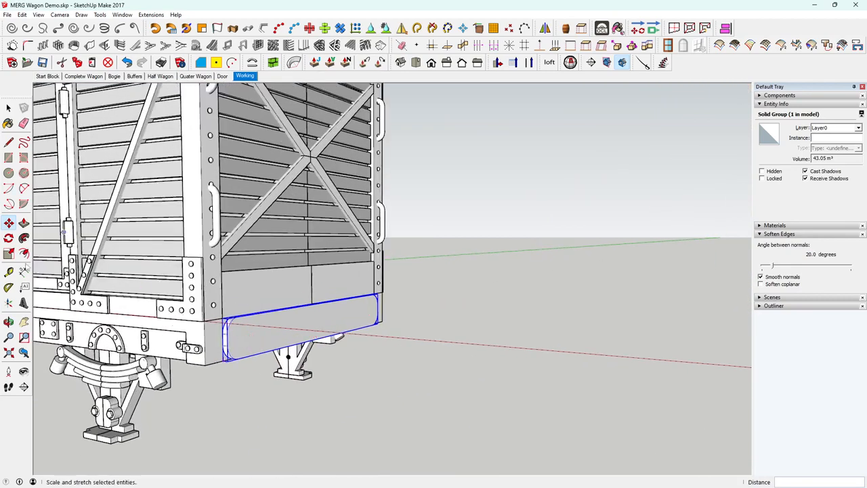
# Scale the beam group wider at both ends, starting with a green scale of 1.08, to reach the wagon's outer side edges
pyautogui.click(8, 253)
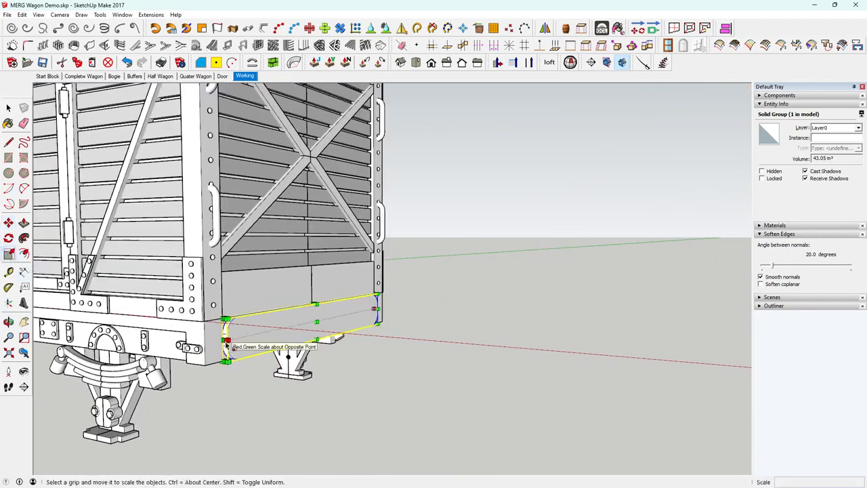
pyautogui.scroll(2, 225, 342)
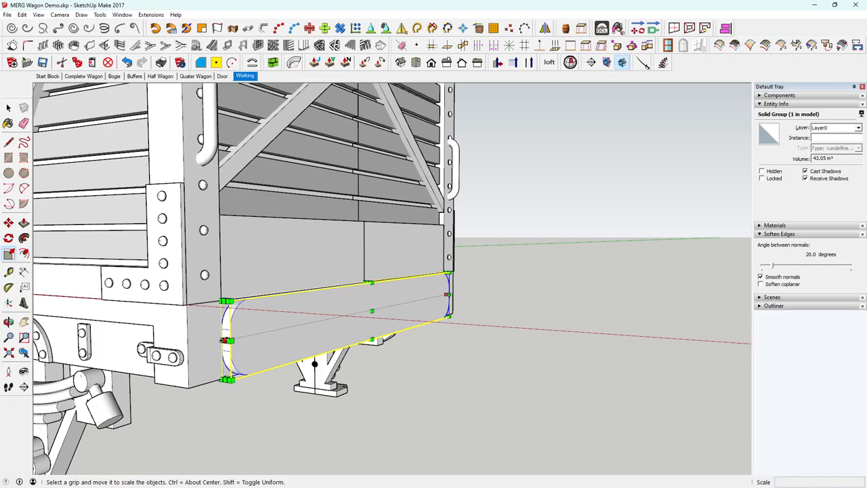
pyautogui.moveTo(225, 340); pyautogui.dragTo(192, 347)
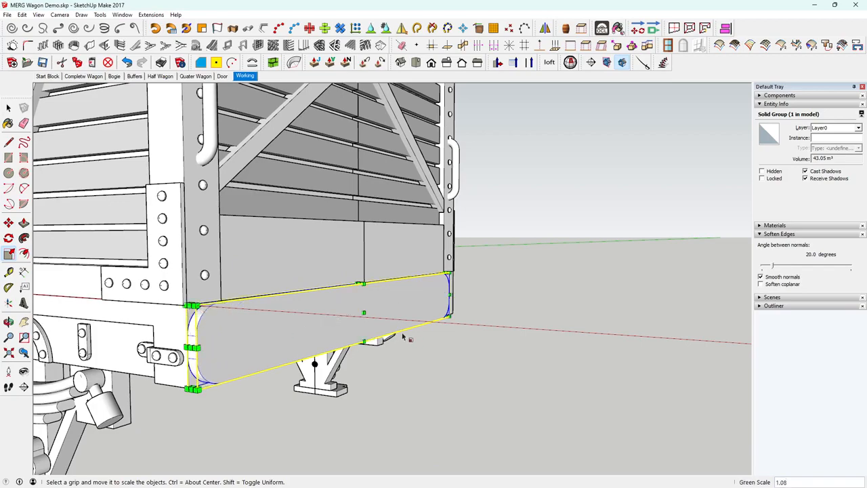
pyautogui.moveTo(403, 336); pyautogui.dragTo(258, 314, button='middle')
pyautogui.scroll(-3, 258, 305)
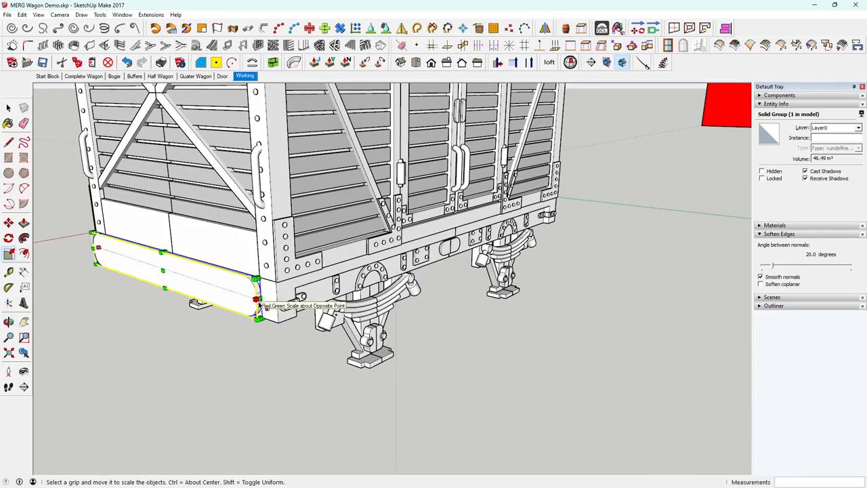
pyautogui.moveTo(256, 299); pyautogui.dragTo(275, 307)
pyautogui.moveTo(284, 322); pyautogui.dragTo(493, 319, button='middle')
pyautogui.press('s')
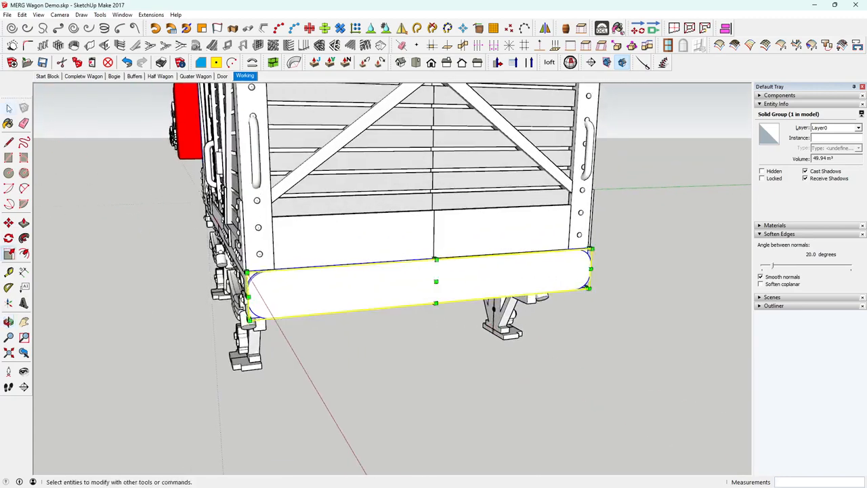
pyautogui.press('space')
# Examine the buffer reference photo beside the wagon and compare it with the new beam
pyautogui.scroll(-6, 410, 329)
pyautogui.scroll(4, 426, 321)
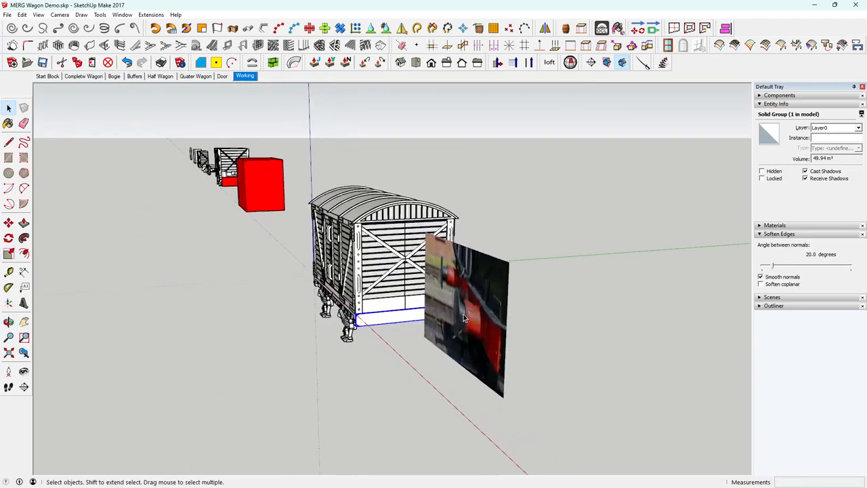
pyautogui.moveTo(462, 314); pyautogui.dragTo(546, 313, button='middle')
pyautogui.moveTo(614, 299); pyautogui.dragTo(596, 319, button='middle')
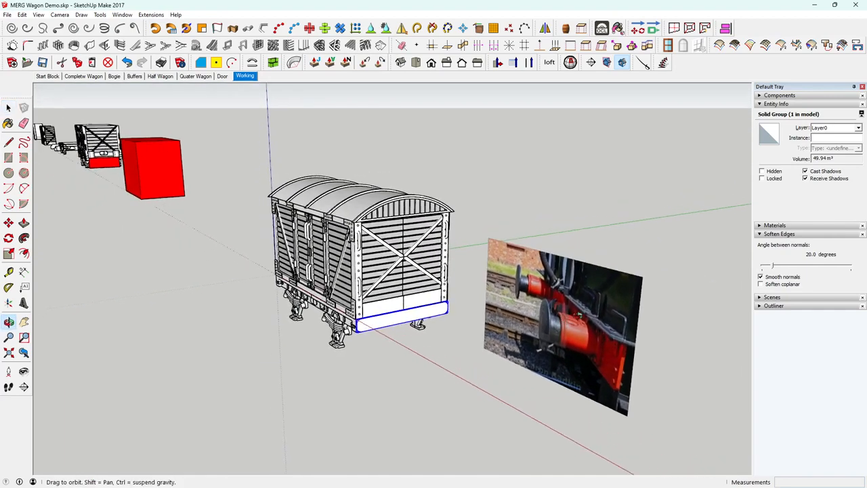
pyautogui.scroll(4, 380, 322)
pyautogui.scroll(4, 380, 322)
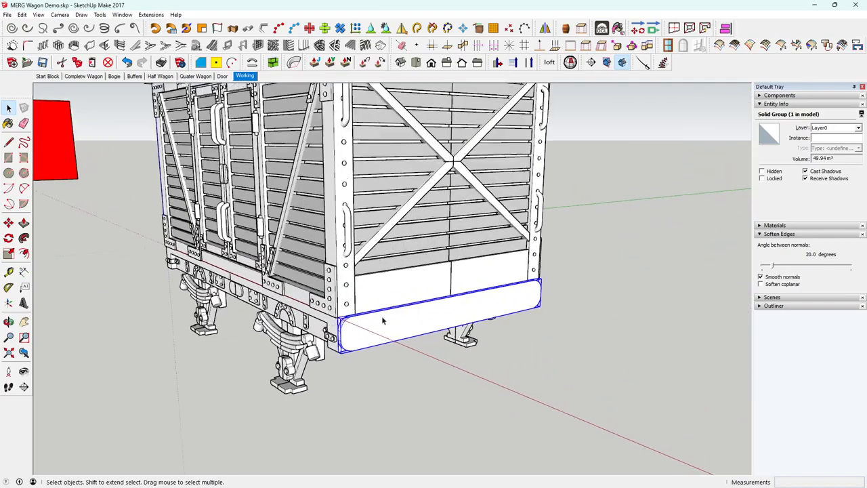
pyautogui.moveTo(381, 313); pyautogui.dragTo(343, 315, button='middle')
pyautogui.moveTo(289, 295); pyautogui.dragTo(278, 302, button='middle')
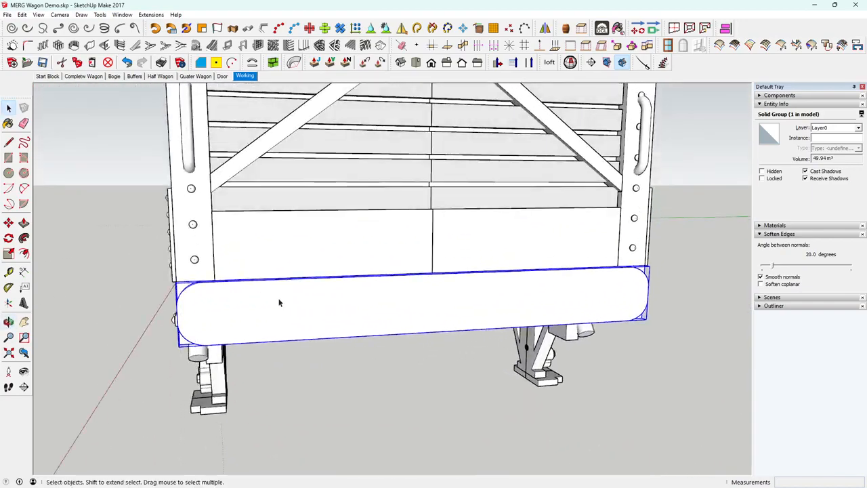
pyautogui.click(8, 271)
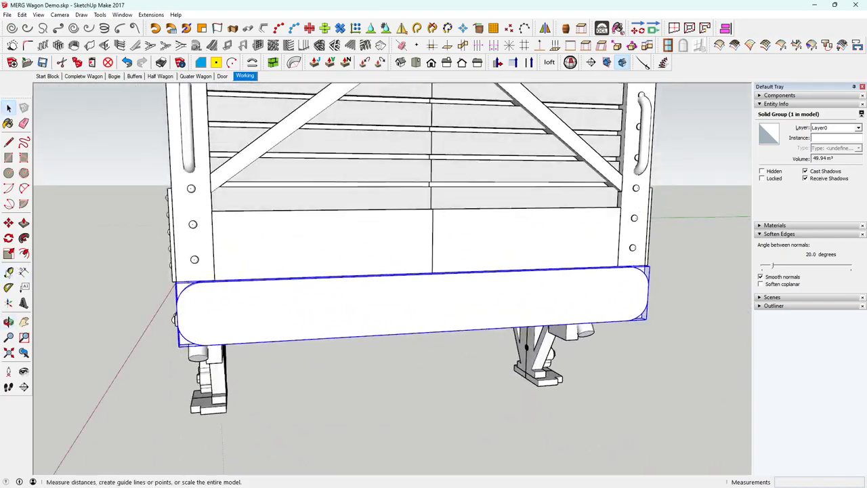
pyautogui.click(176, 321)
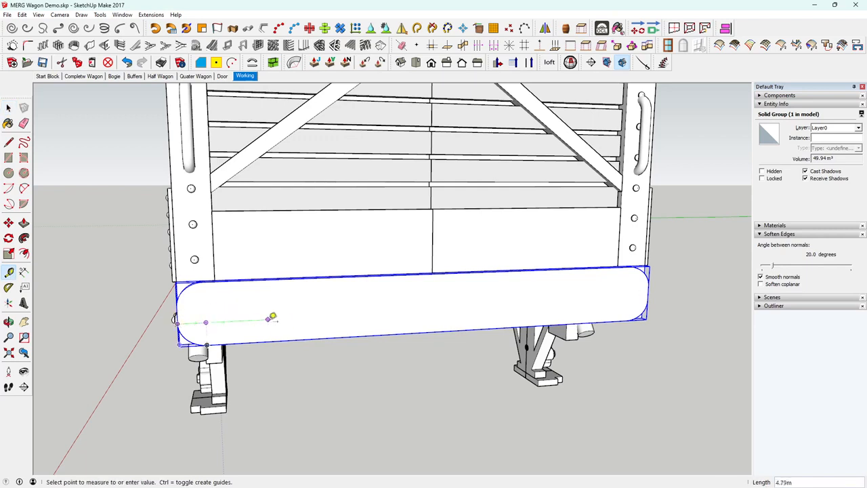
pyautogui.click(8, 173)
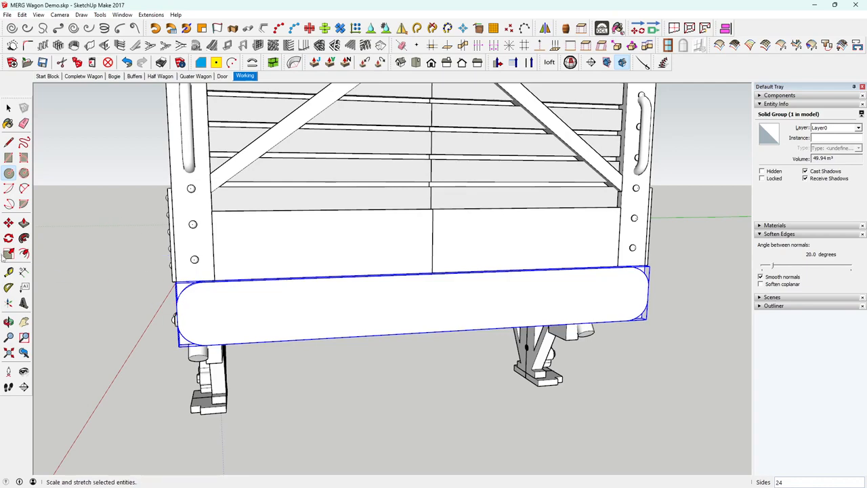
pyautogui.press('space')
pyautogui.click(97, 309)
# Place a horizontal guide line on the beam's front face, 1.75 m below its upper edge
pyautogui.moveTo(98, 309); pyautogui.dragTo(282, 294, button='middle')
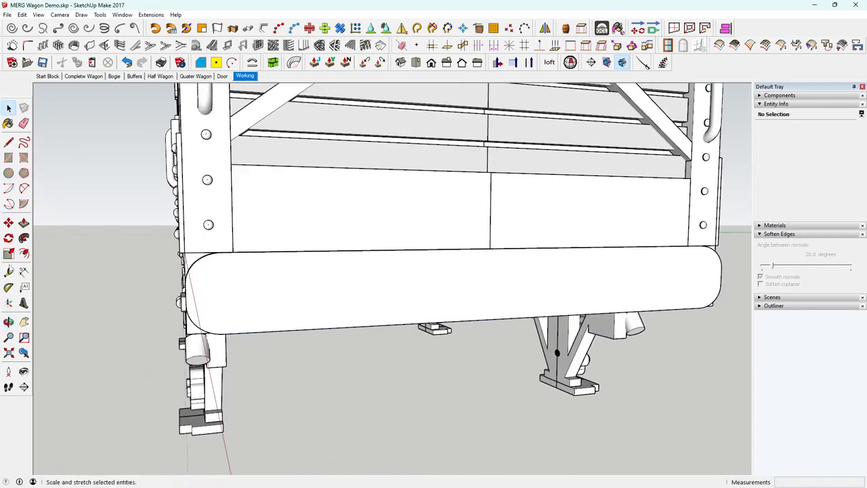
pyautogui.click(8, 271)
pyautogui.click(275, 251)
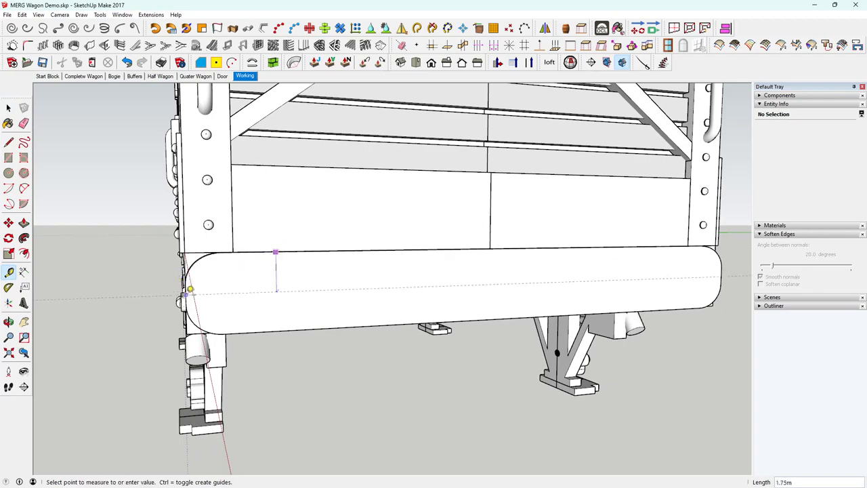
pyautogui.click(190, 289)
# Draw a circle of 1.75 m radius centred on the guide line near the beam's near end
pyautogui.moveTo(335, 285); pyautogui.dragTo(321, 294, button='middle')
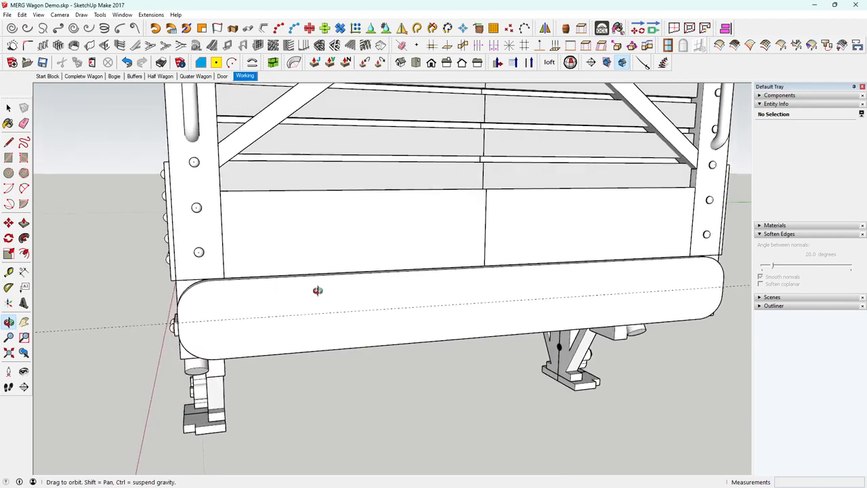
pyautogui.click(8, 173)
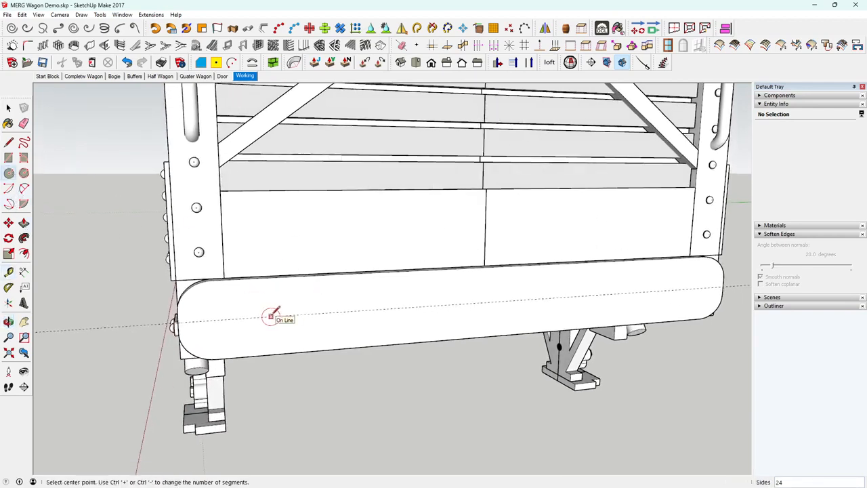
pyautogui.click(271, 316)
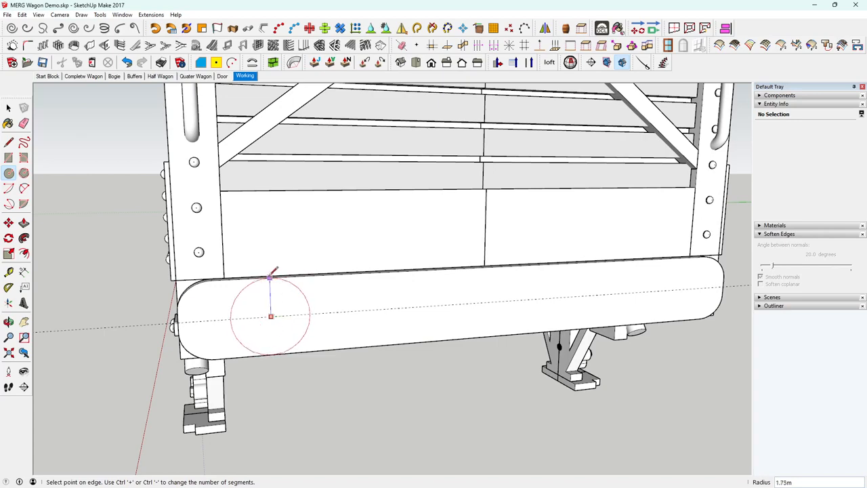
pyautogui.click(274, 276)
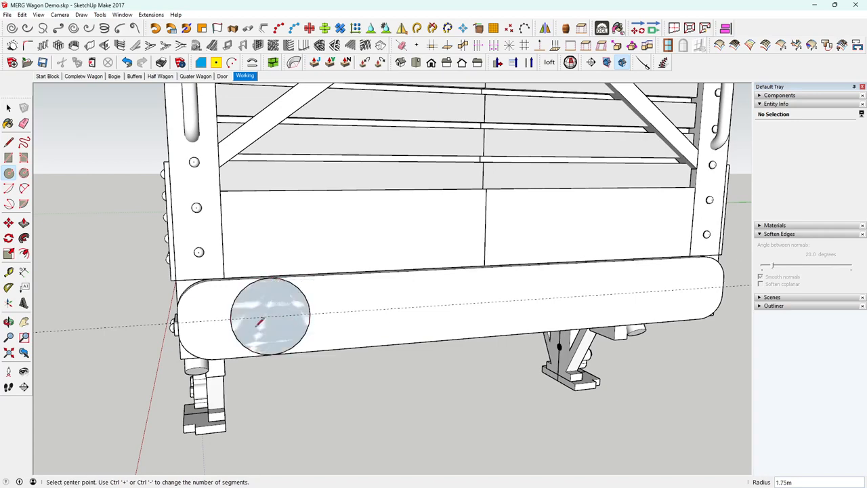
# Reverse the circle's face and set the circle to 48 segments
pyautogui.moveTo(260, 323); pyautogui.dragTo(305, 330, button='middle')
pyautogui.press('space')
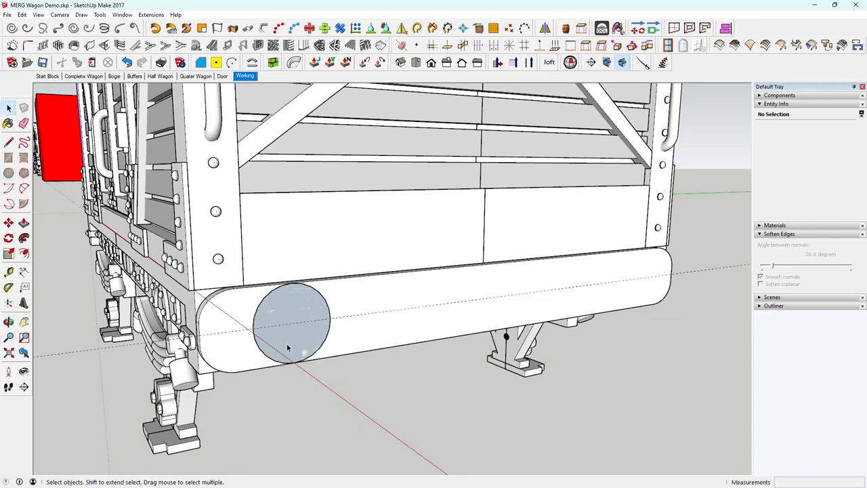
pyautogui.rightClick(286, 348)
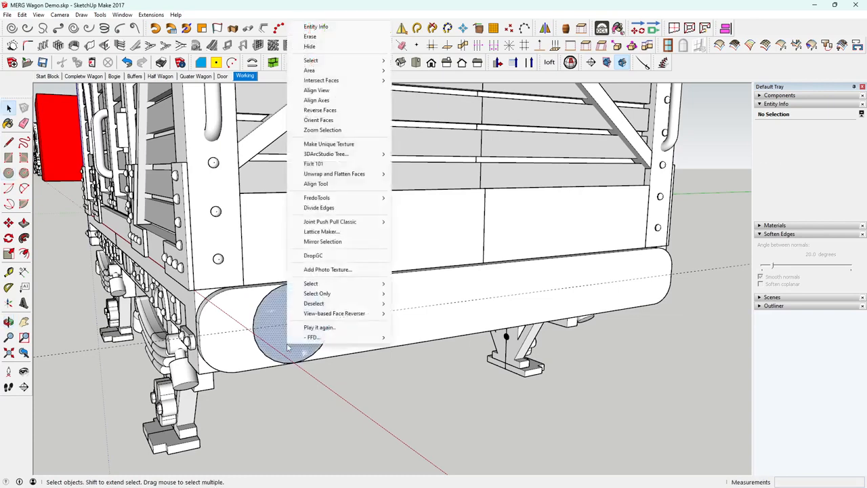
pyautogui.click(320, 111)
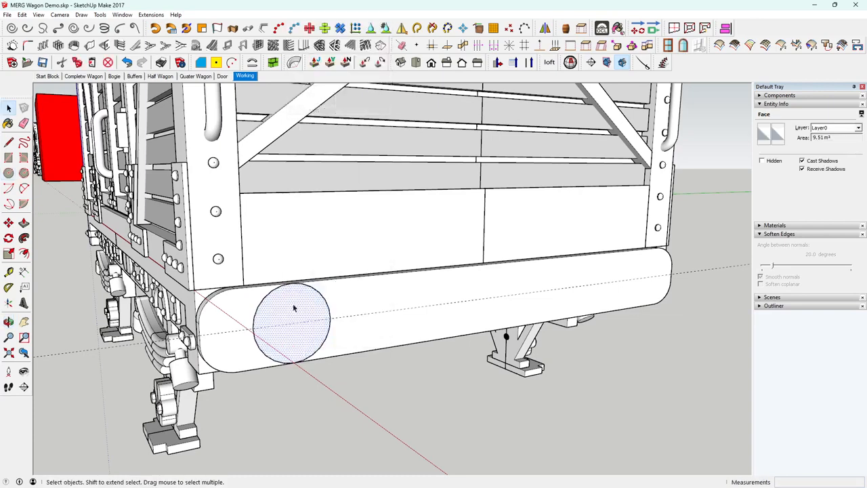
pyautogui.click(328, 339)
pyautogui.moveTo(831, 147); pyautogui.dragTo(783, 144)
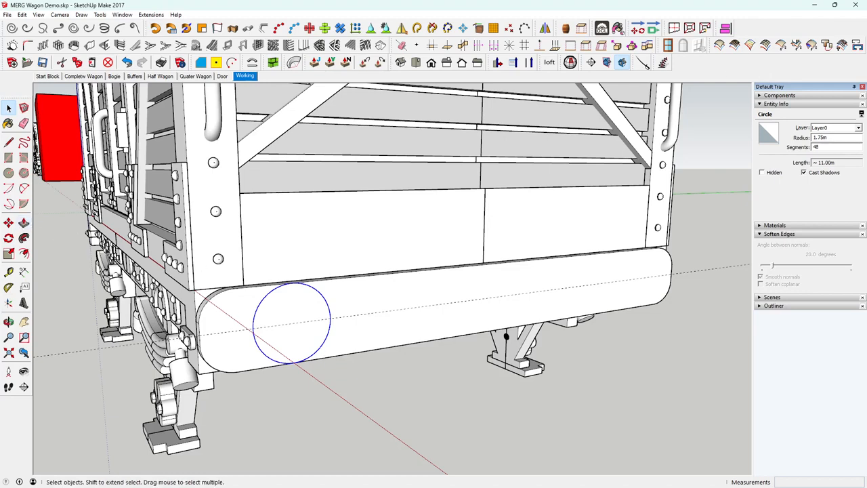
# Pull the circle out 3 m from the beam's front face to form the buffer cylinder
pyautogui.click(293, 324)
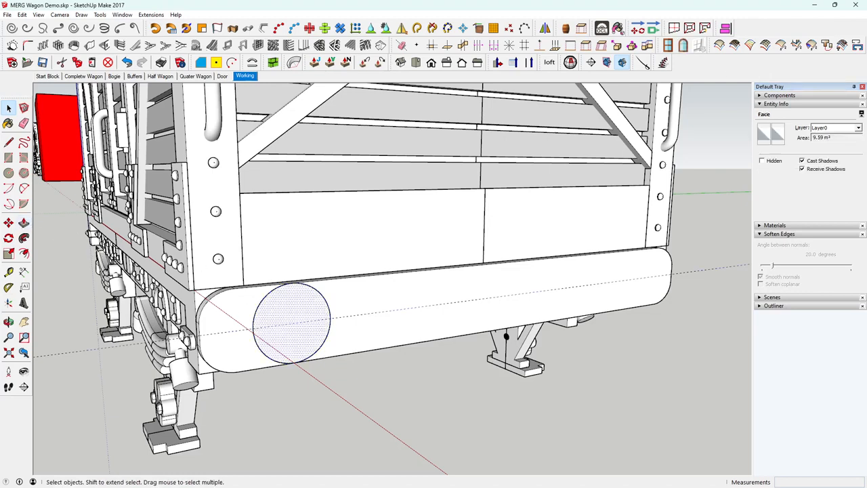
pyautogui.press('p')
pyautogui.click(302, 342)
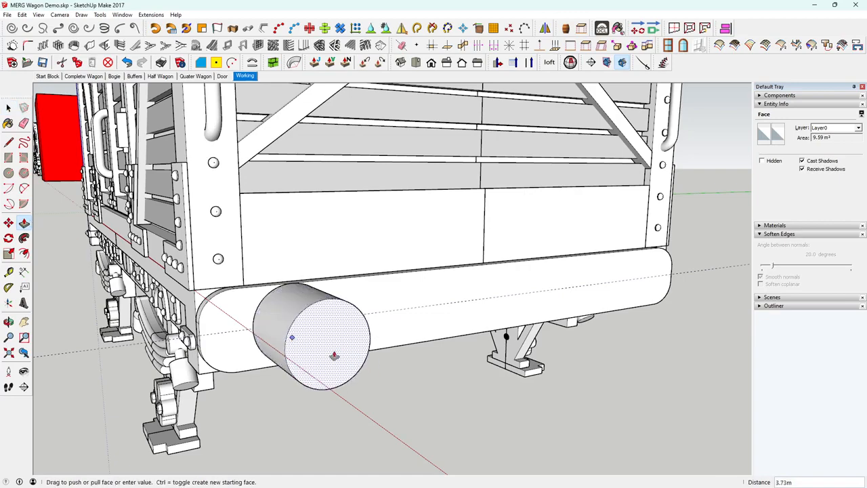
pyautogui.moveTo(334, 354); pyautogui.dragTo(544, 351, button='middle')
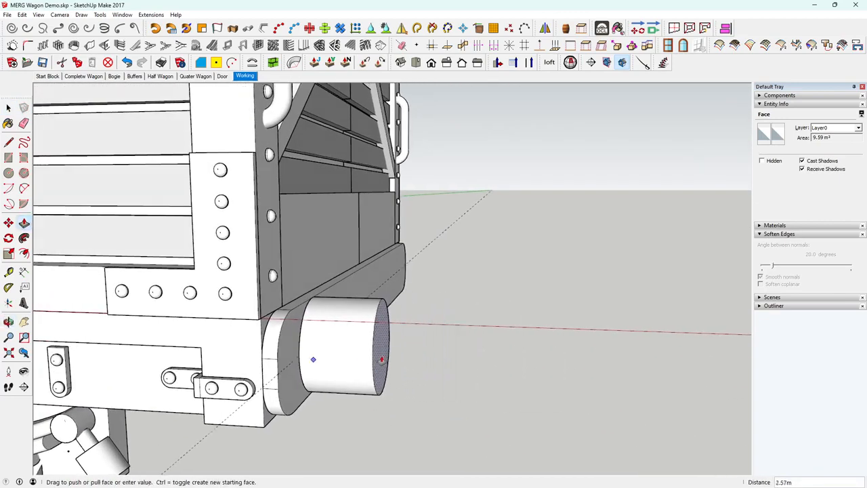
pyautogui.press('Return')
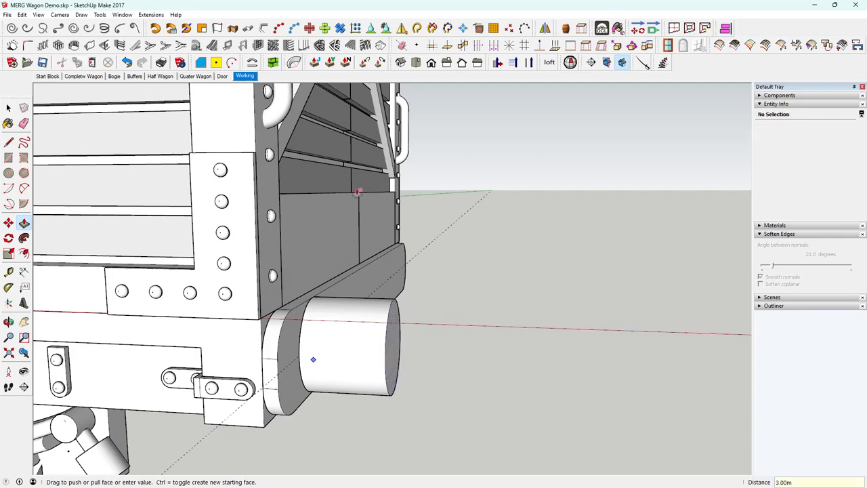
pyautogui.click(9, 109)
# Check the buffer reference photo and copy the cylinder's outer end face
pyautogui.moveTo(291, 314); pyautogui.dragTo(301, 332, button='middle')
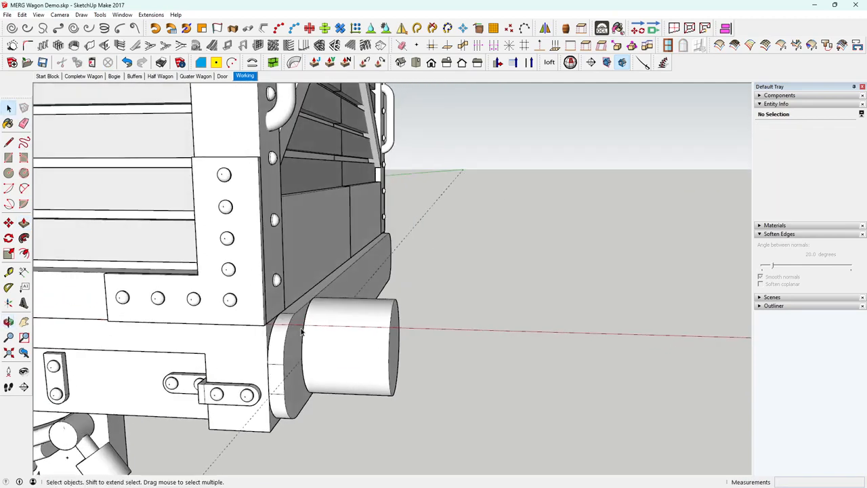
pyautogui.moveTo(407, 403); pyautogui.dragTo(331, 344, button='middle')
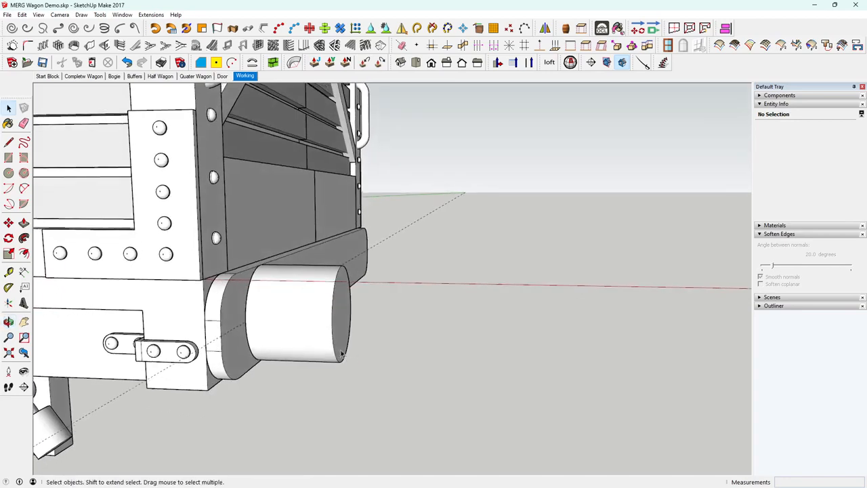
pyautogui.moveTo(642, 292); pyautogui.dragTo(499, 228, button='middle')
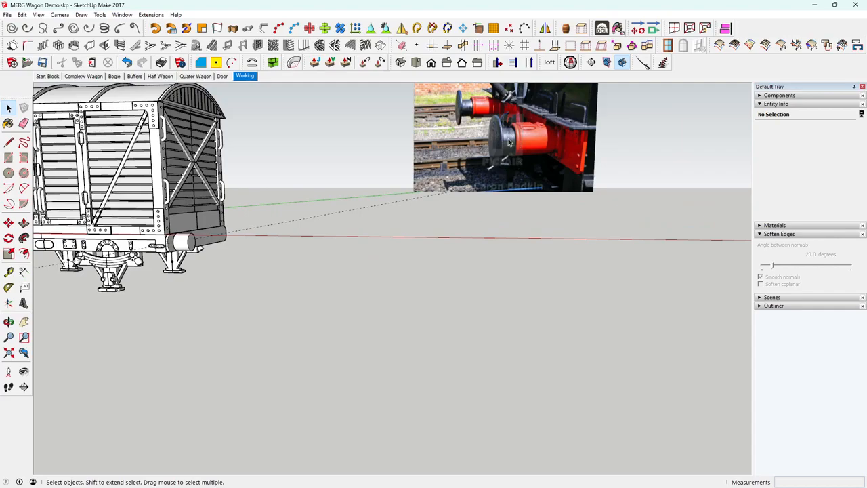
pyautogui.moveTo(509, 142); pyautogui.dragTo(380, 251, button='middle')
pyautogui.scroll(10, 338, 318)
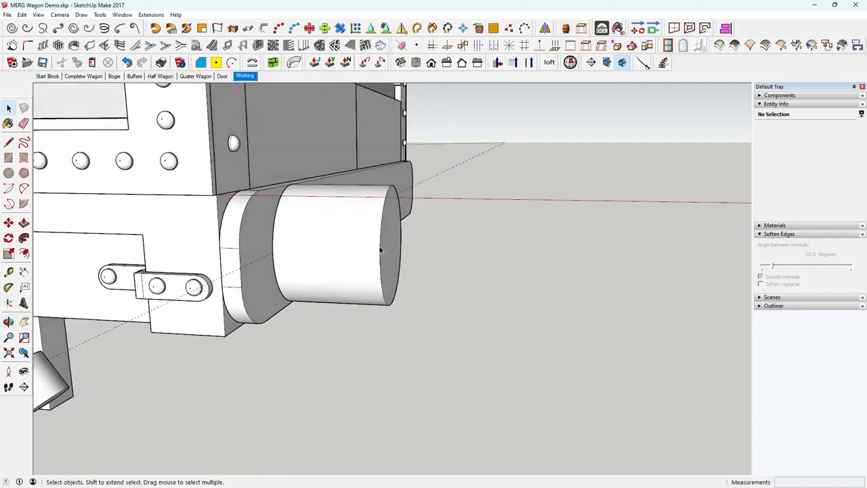
pyautogui.click(389, 249)
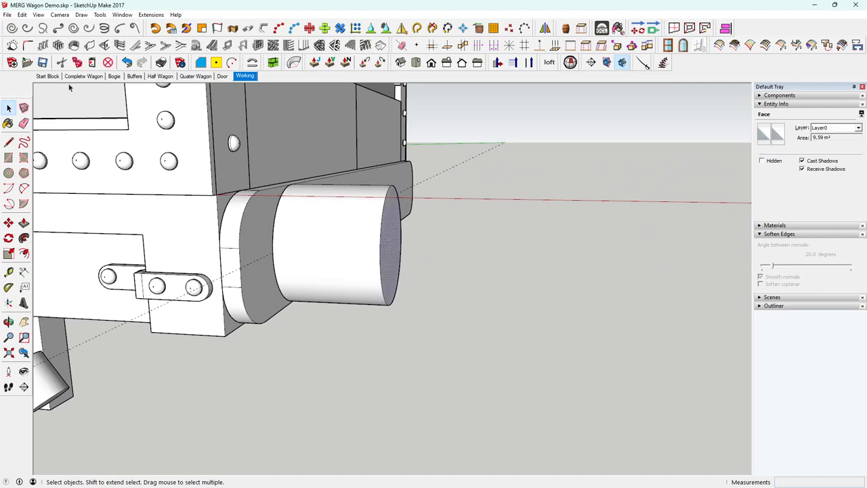
# Group the whole buffer cylinder
pyautogui.click(336, 266)
pyautogui.rightClick(336, 269)
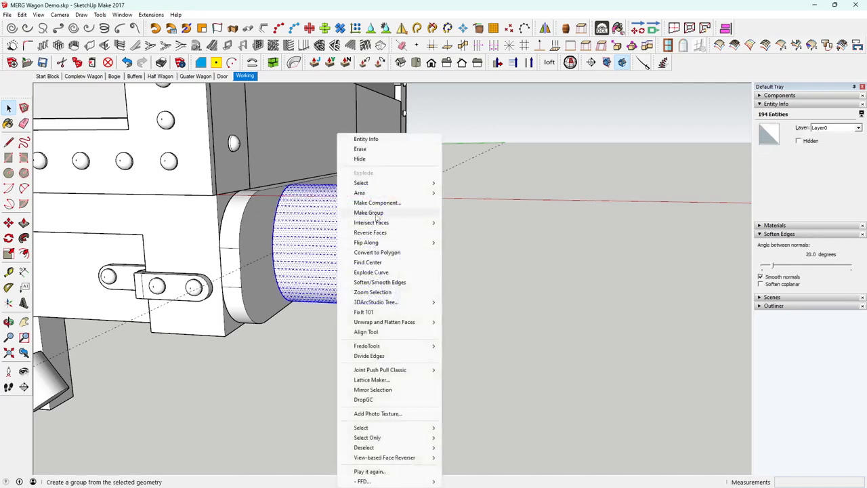
pyautogui.click(380, 212)
pyautogui.moveTo(376, 241); pyautogui.dragTo(311, 270, button='middle')
pyautogui.click(373, 385)
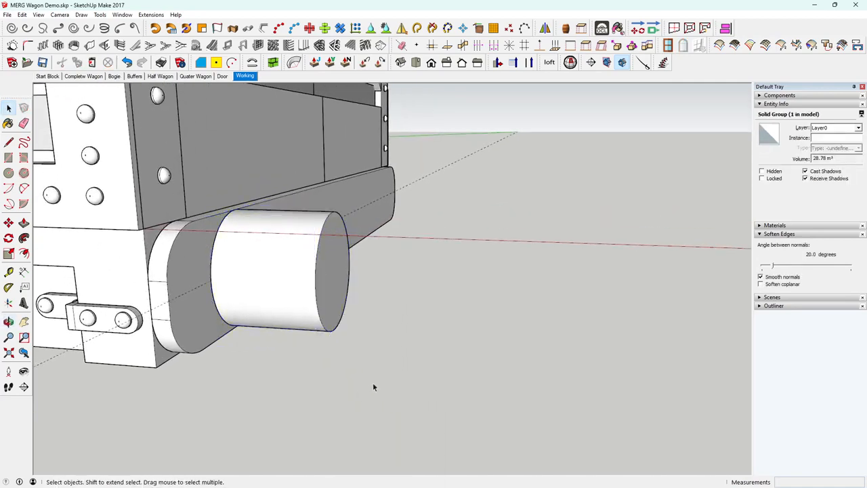
pyautogui.moveTo(373, 384); pyautogui.dragTo(392, 384, button='middle')
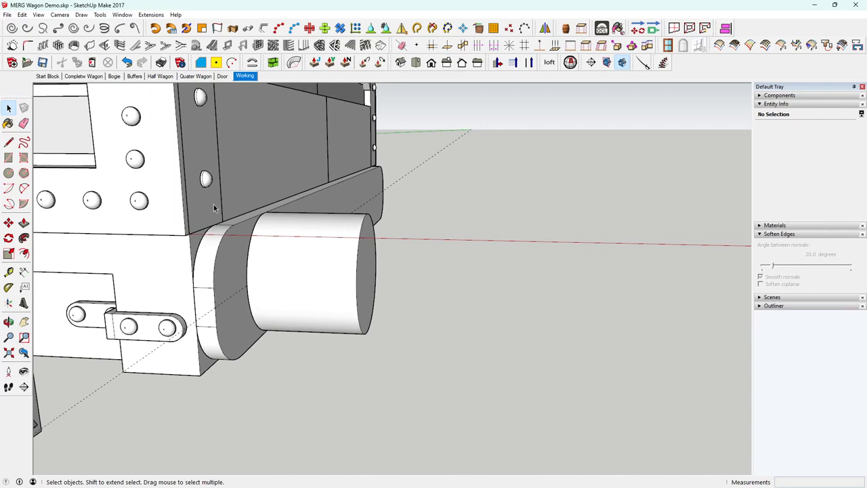
# Paste the copied circular face in place over the grouped cylinder's outer end
pyautogui.click(23, 15)
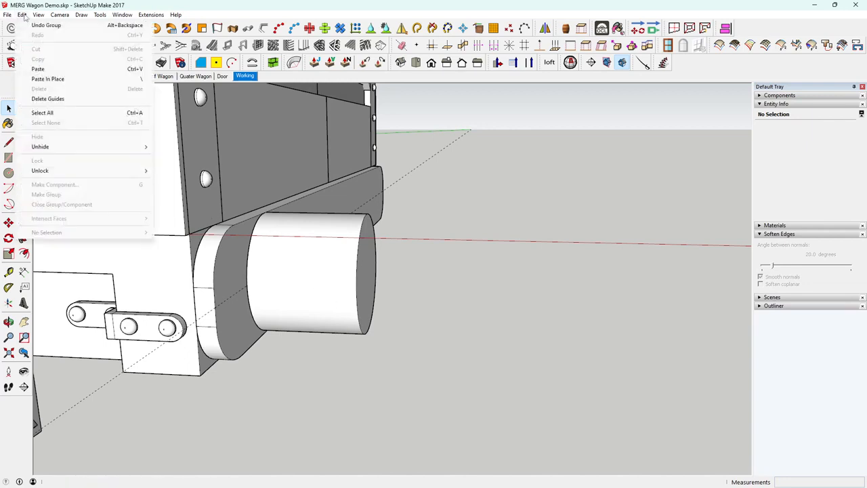
pyautogui.click(68, 79)
pyautogui.scroll(4, 389, 293)
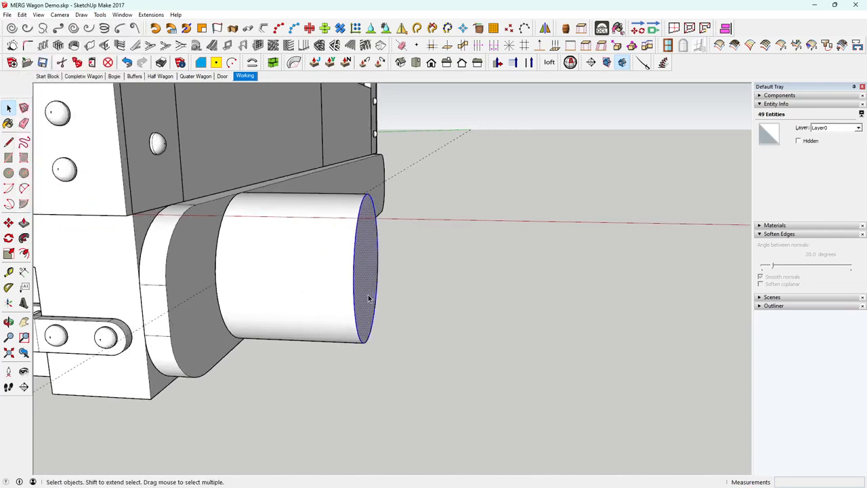
pyautogui.moveTo(379, 294); pyautogui.dragTo(375, 277, button='middle')
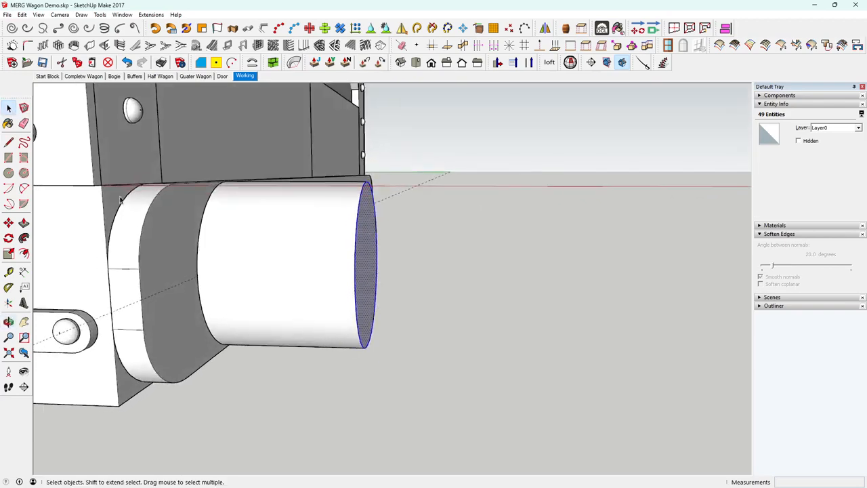
pyautogui.click(9, 173)
pyautogui.moveTo(214, 204); pyautogui.dragTo(351, 252, button='middle')
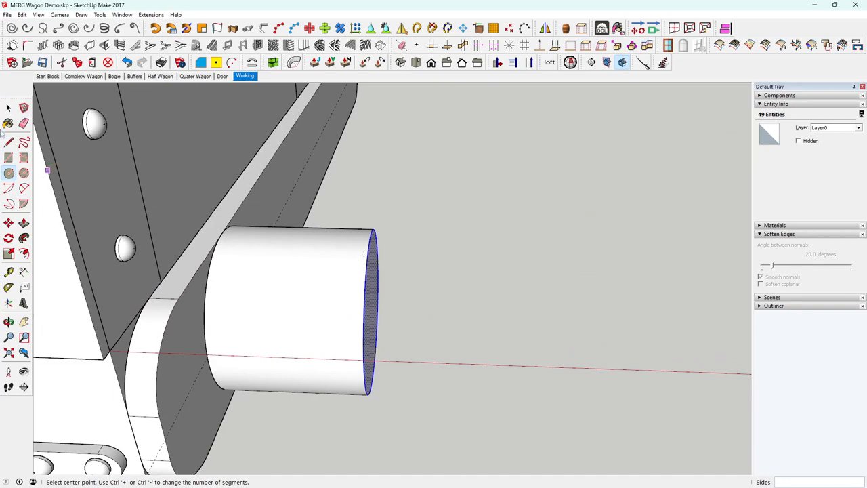
pyautogui.moveTo(285, 251); pyautogui.dragTo(146, 195, button='middle')
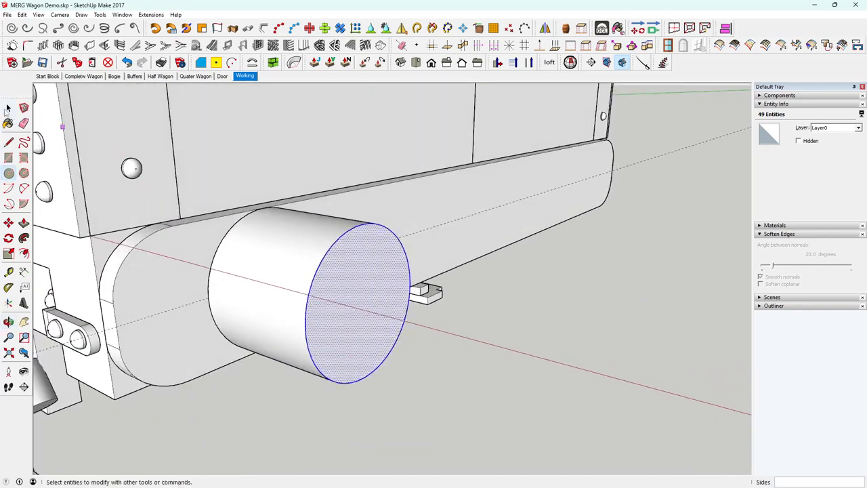
pyautogui.click(8, 108)
pyautogui.moveTo(286, 306); pyautogui.dragTo(373, 256, button='middle')
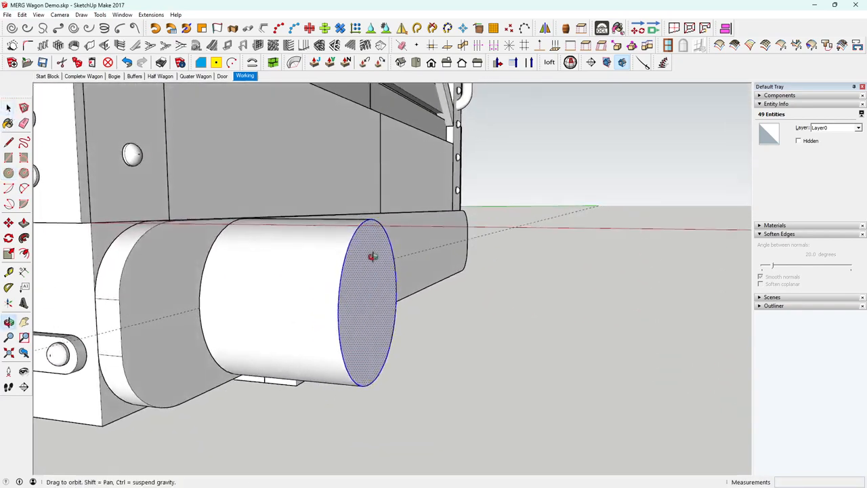
pyautogui.click(438, 385)
pyautogui.moveTo(439, 387); pyautogui.dragTo(288, 287, button='middle')
pyautogui.click(337, 335)
pyautogui.press('m')
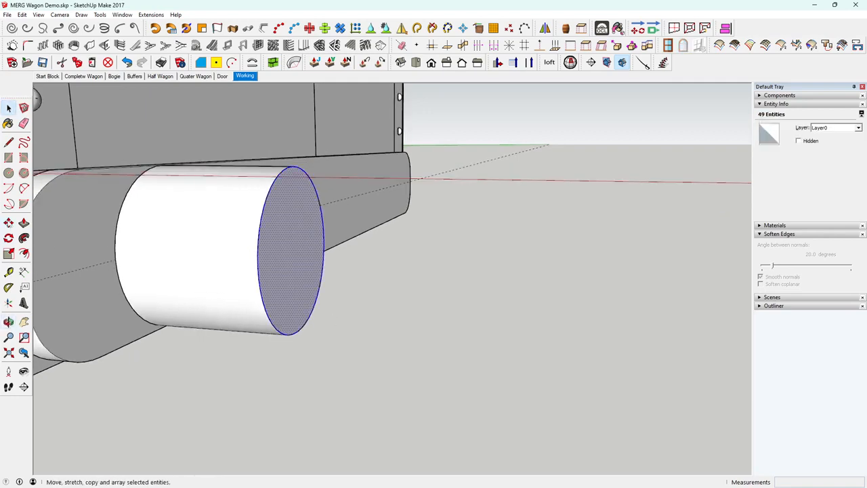
pyautogui.click(8, 222)
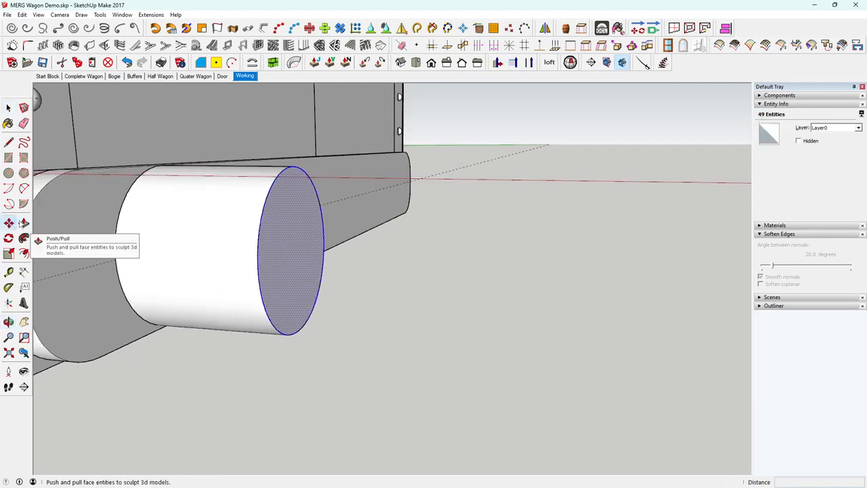
pyautogui.moveTo(339, 272); pyautogui.dragTo(265, 290, button='middle')
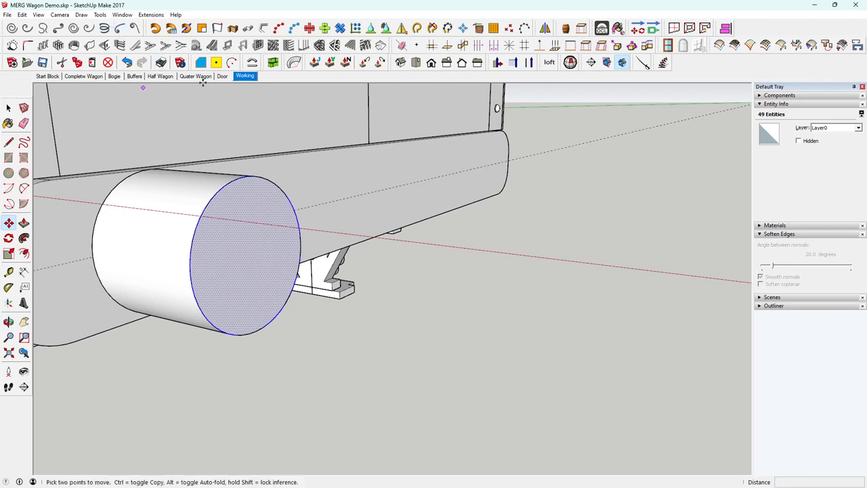
pyautogui.click(216, 62)
pyautogui.click(9, 223)
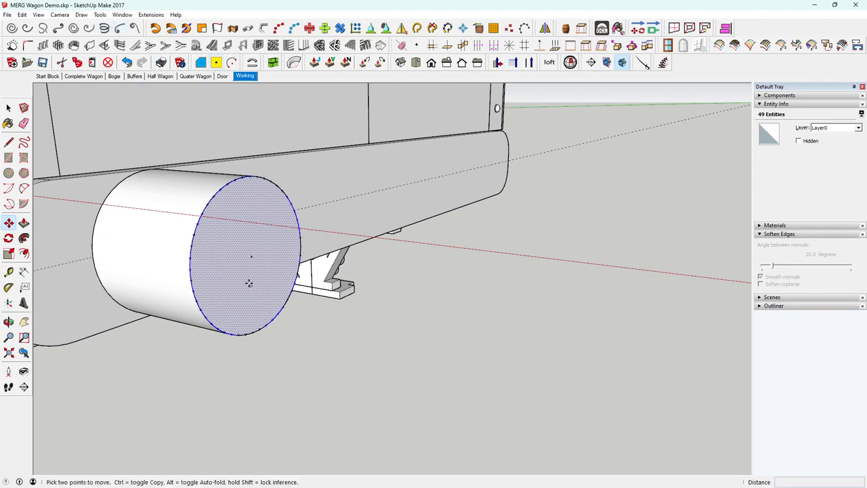
pyautogui.press('space')
pyautogui.click(305, 362)
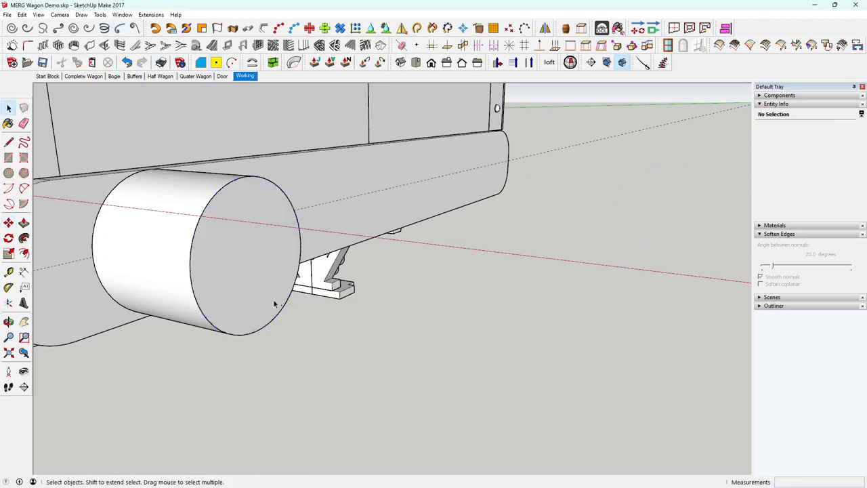
# Mark the centre point of the pasted end face and draw a vertical line from it up to the circle's upper edge
pyautogui.click(246, 270)
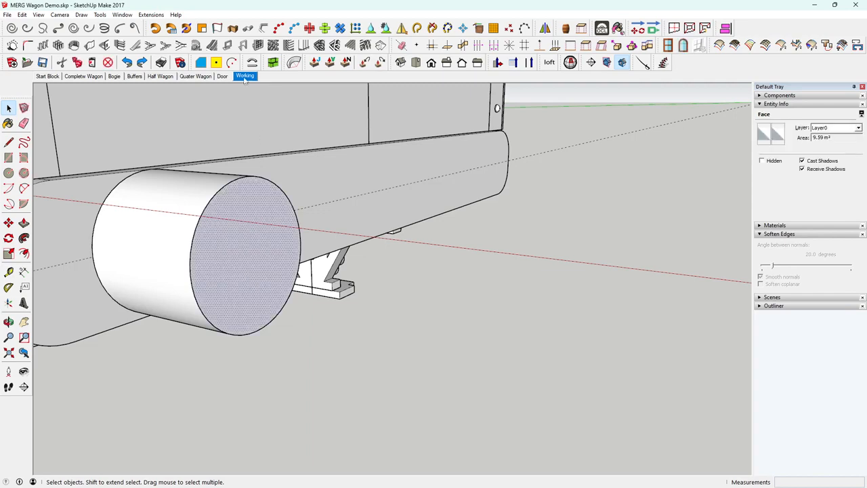
pyautogui.click(216, 62)
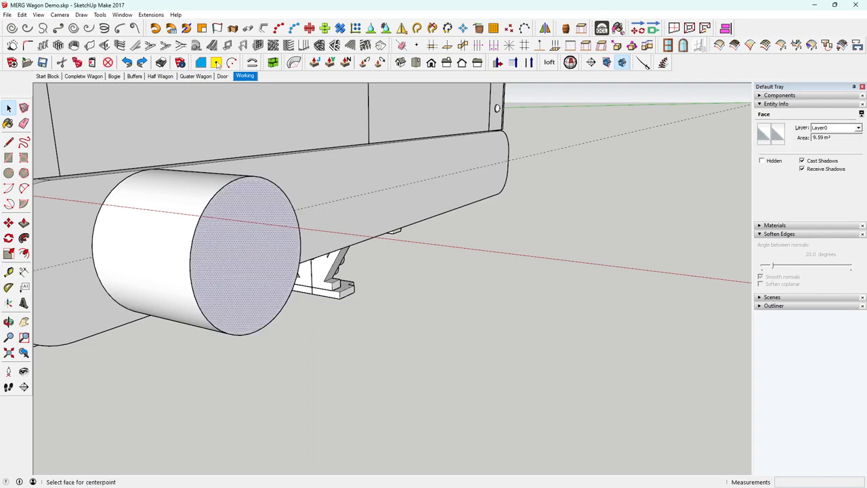
pyautogui.click(8, 142)
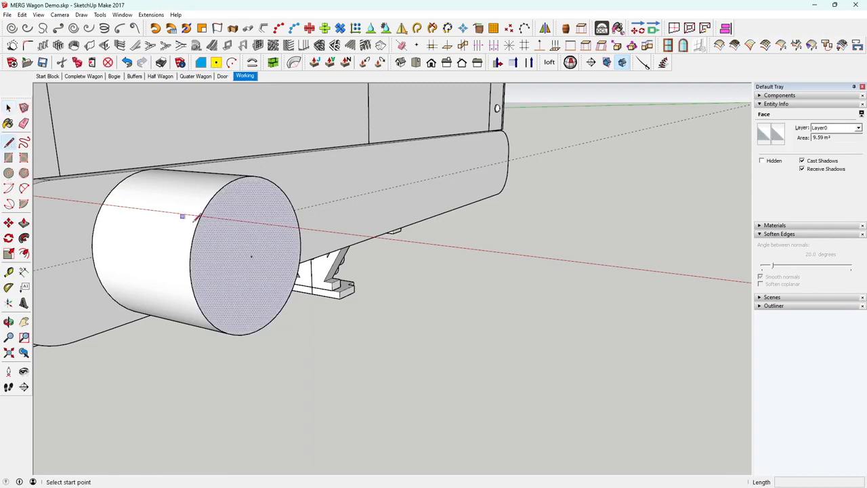
pyautogui.click(250, 255)
pyautogui.click(246, 176)
pyautogui.moveTo(216, 213); pyautogui.dragTo(325, 337, button='middle')
pyautogui.press('space')
pyautogui.click(328, 334)
# Draw an upright circle of about 0.27 m radius, perpendicular to the end face and centred on the line's upper end
pyautogui.scroll(4, 261, 289)
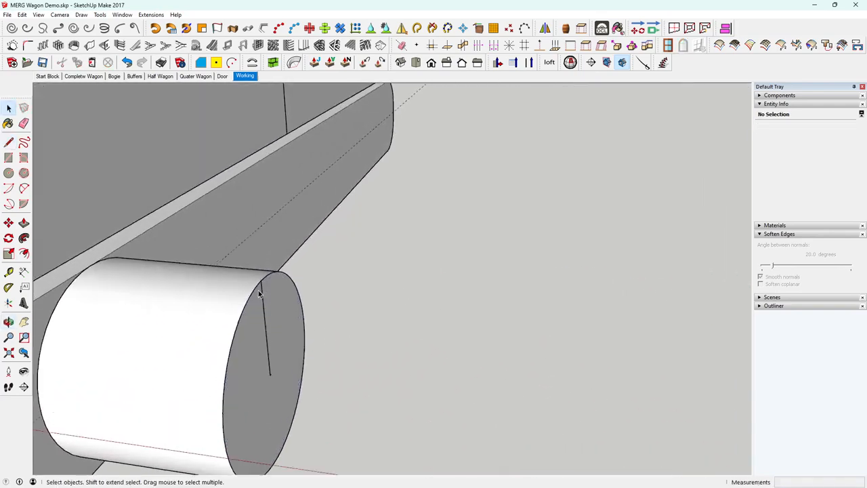
pyautogui.moveTo(255, 289); pyautogui.dragTo(300, 292, button='middle')
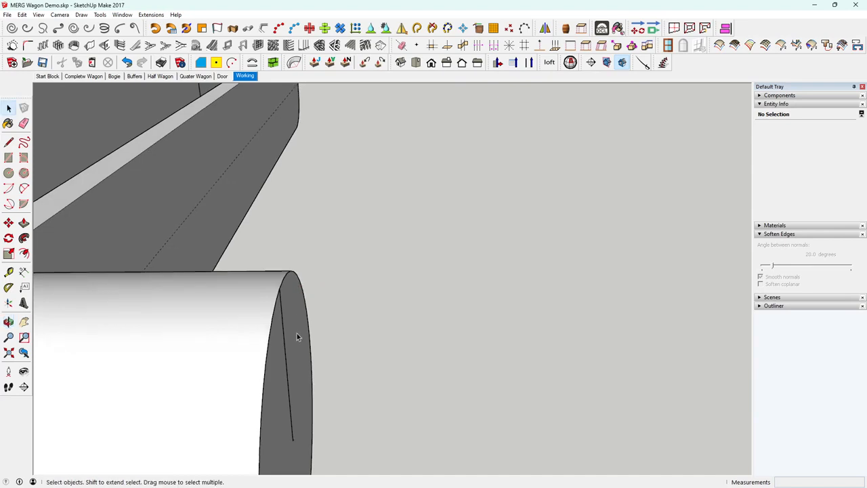
pyautogui.click(8, 173)
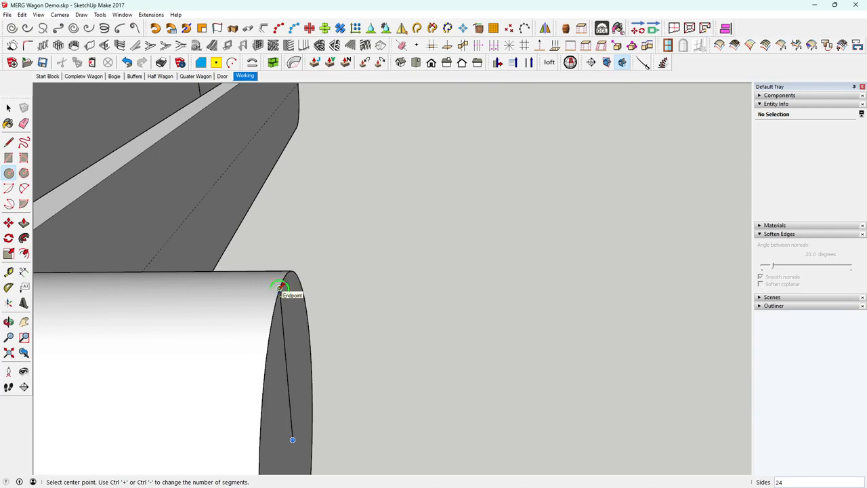
pyautogui.click(280, 287)
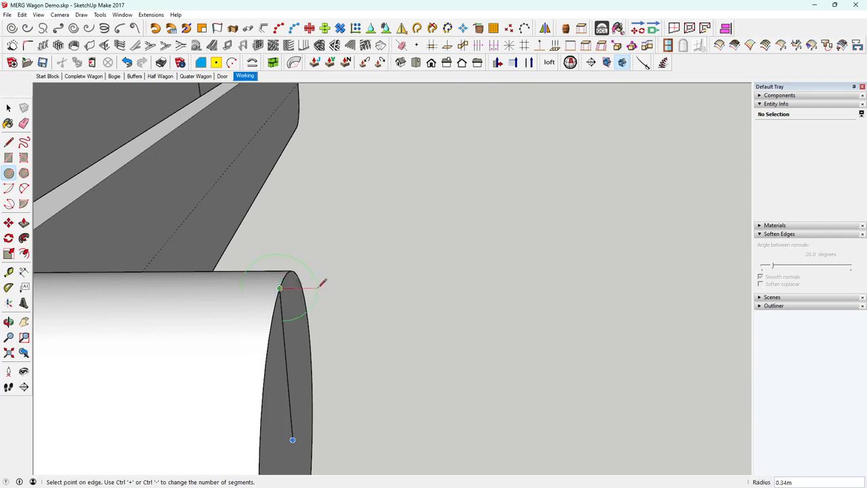
pyautogui.scroll(-4, 319, 287)
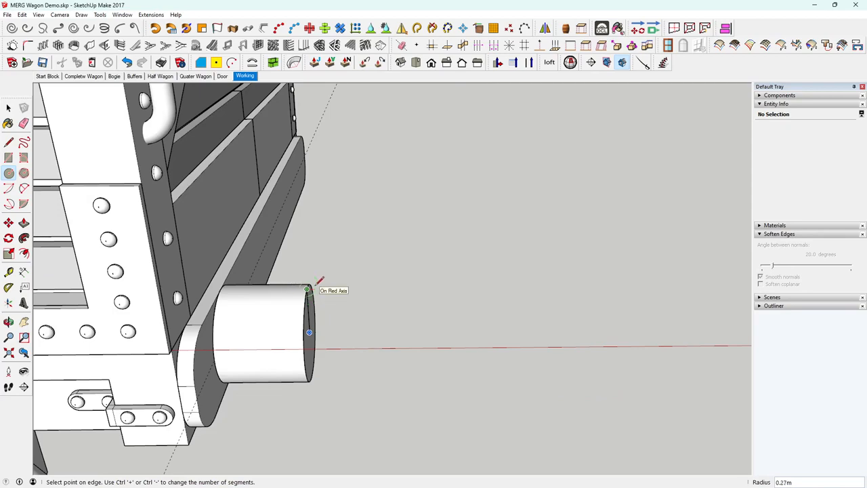
pyautogui.click(320, 280)
pyautogui.moveTo(345, 307); pyautogui.dragTo(327, 281, button='middle')
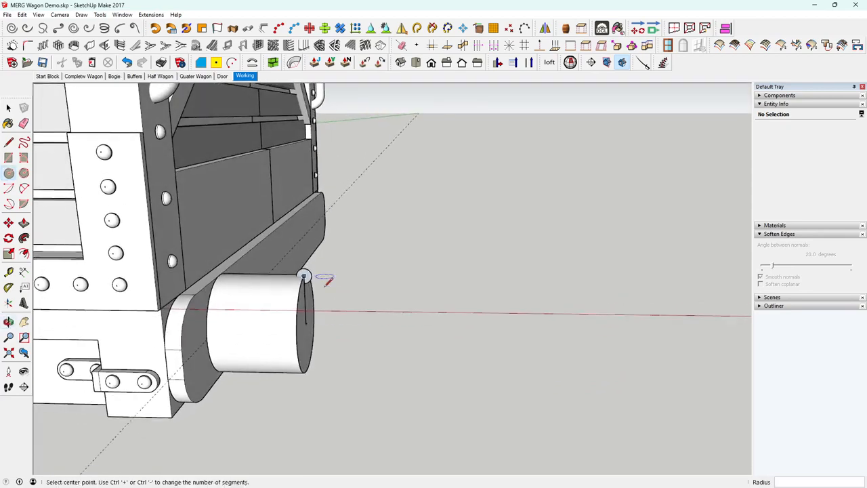
pyautogui.scroll(3, 324, 283)
# Delete the vertical line segment between the small circle and the end face's centre point
pyautogui.press('space')
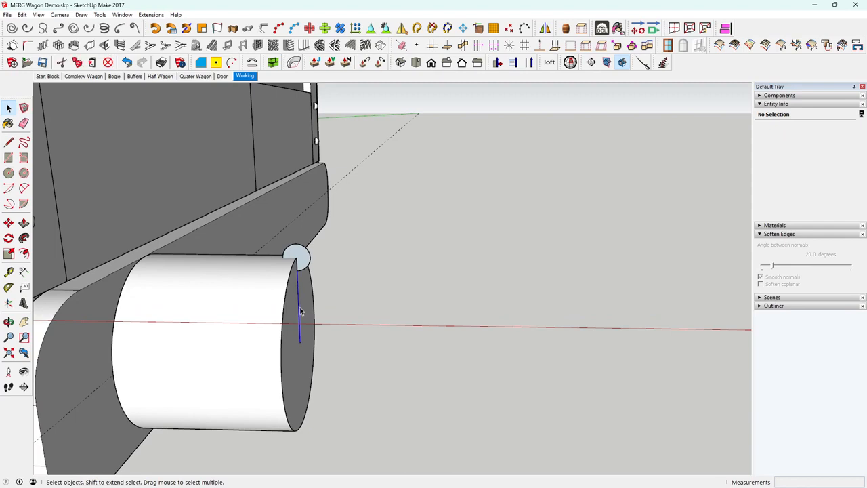
pyautogui.click(301, 312)
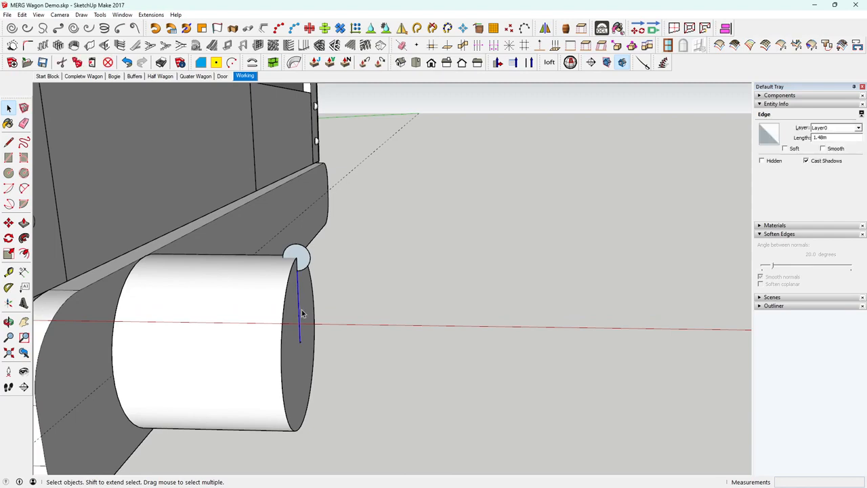
pyautogui.press('Delete')
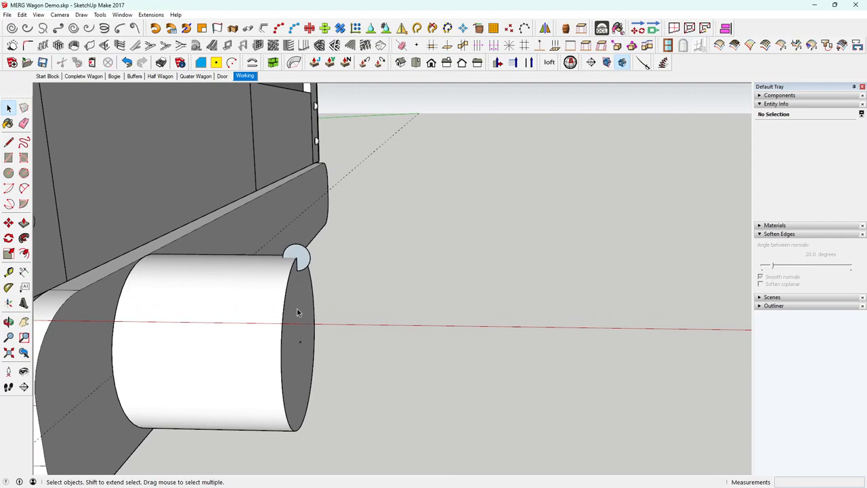
# Sweep the small upright circle around the cylinder's circular end face with Follow Me to form a rounded rim
pyautogui.click(297, 309)
pyautogui.click(24, 237)
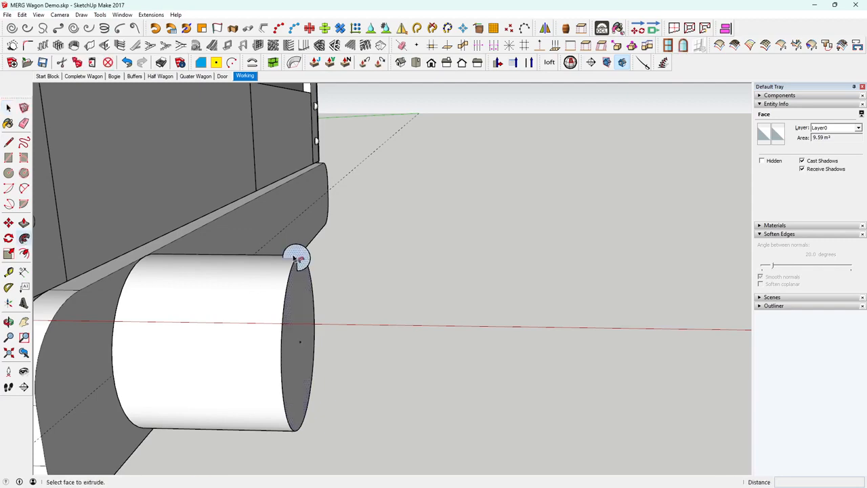
pyautogui.click(295, 257)
pyautogui.moveTo(412, 291); pyautogui.dragTo(319, 296, button='middle')
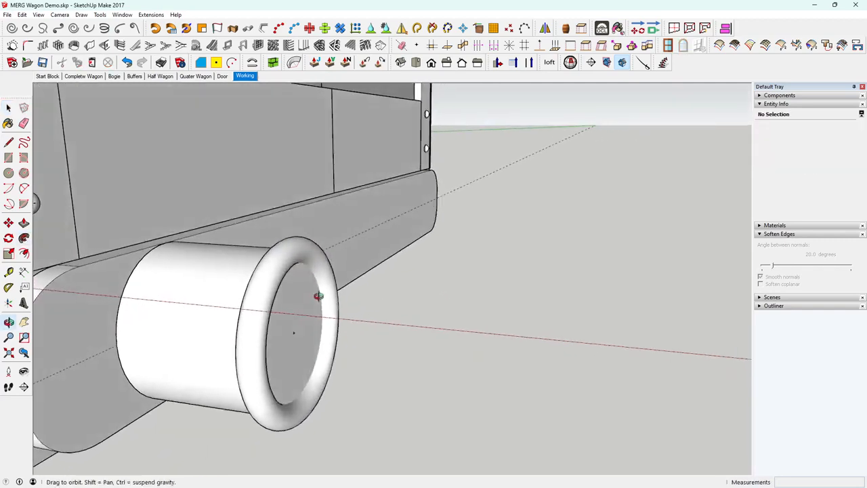
pyautogui.click(8, 108)
pyautogui.scroll(-6, 420, 393)
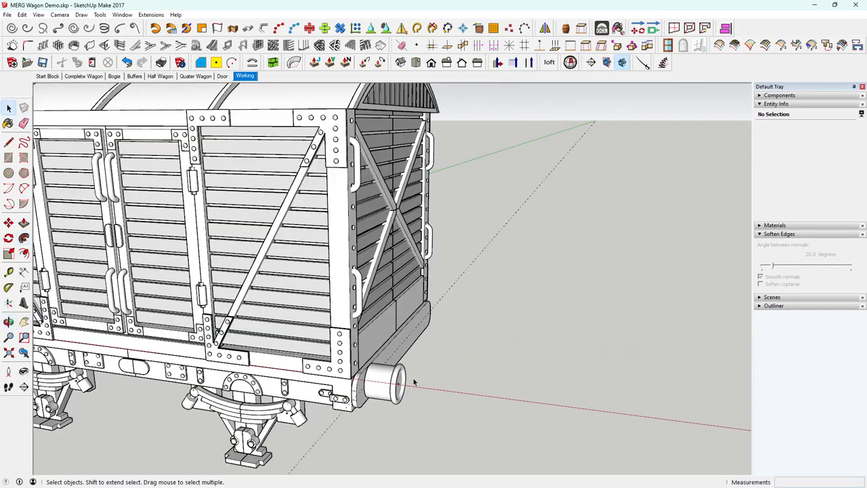
pyautogui.moveTo(414, 383); pyautogui.dragTo(575, 237, button='middle')
pyautogui.moveTo(697, 199); pyautogui.dragTo(234, 319, button='middle')
pyautogui.scroll(5, 303, 319)
pyautogui.scroll(1, 286, 334)
pyautogui.scroll(1, 293, 331)
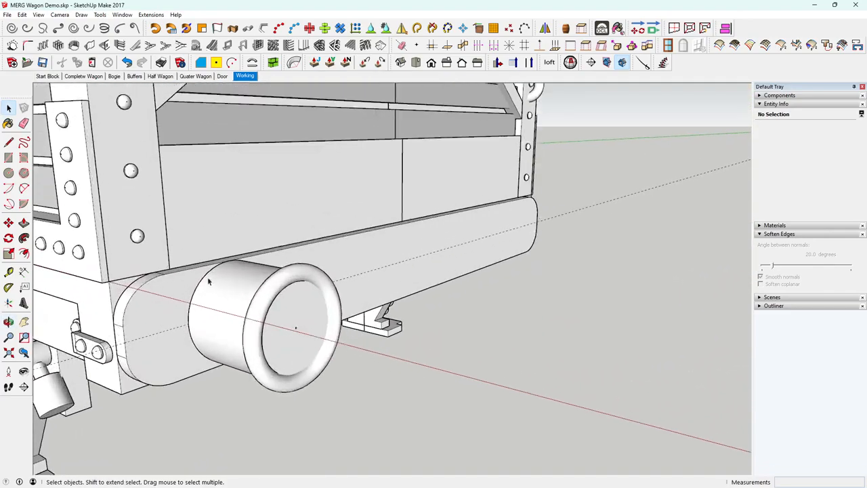
pyautogui.press('c')
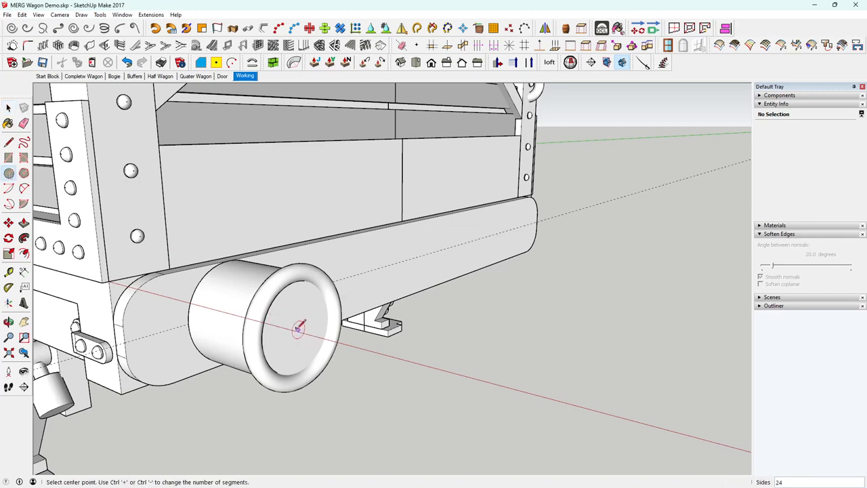
pyautogui.click(295, 327)
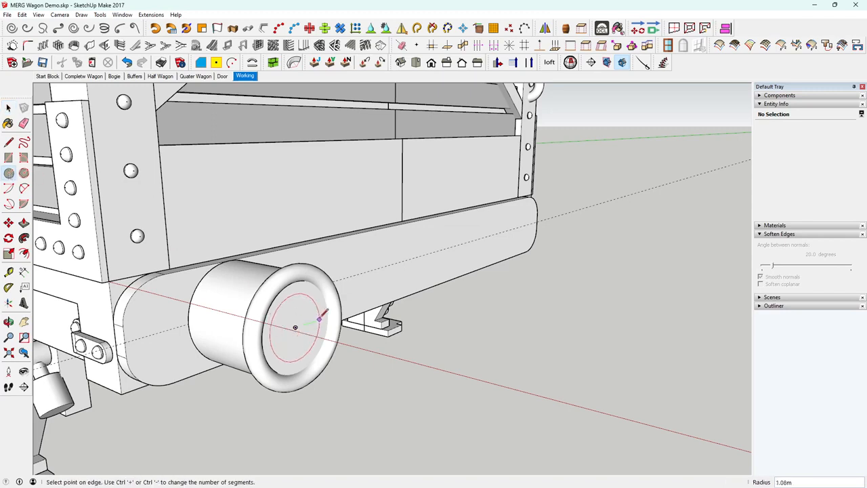
pyautogui.press('Escape')
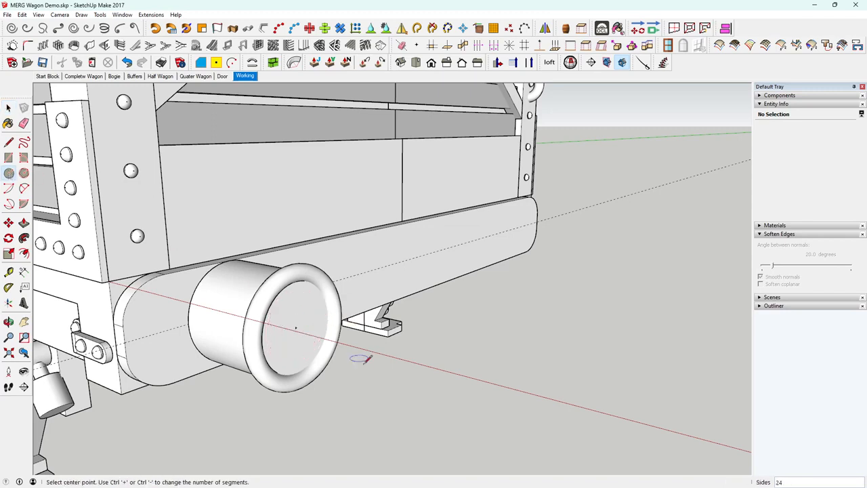
pyautogui.press('space')
# Make the connected geometry of the rounded rim into its own group
pyautogui.click(260, 347)
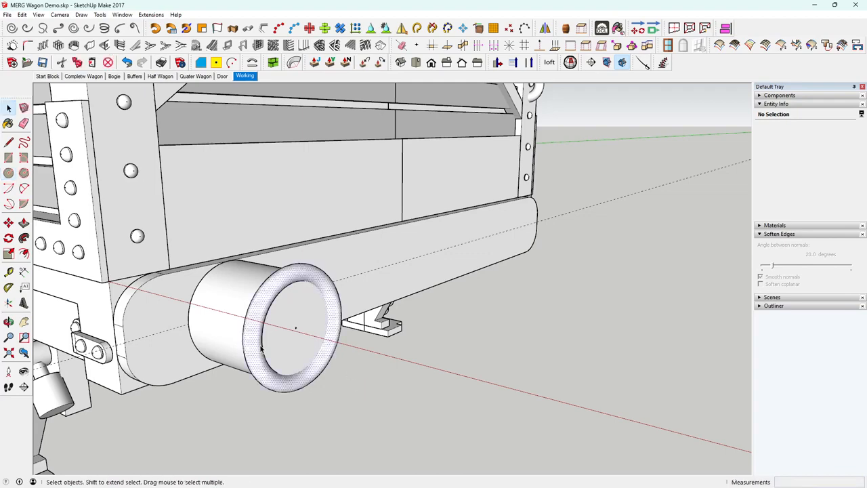
pyautogui.rightClick(260, 347)
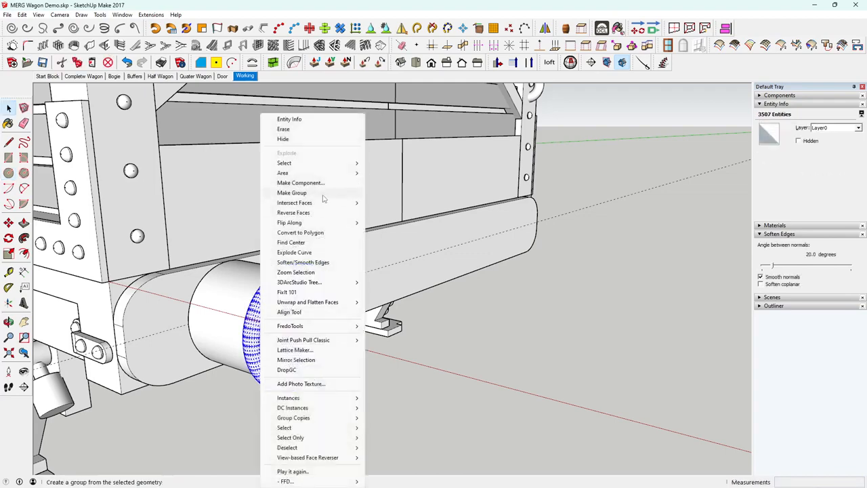
pyautogui.click(302, 194)
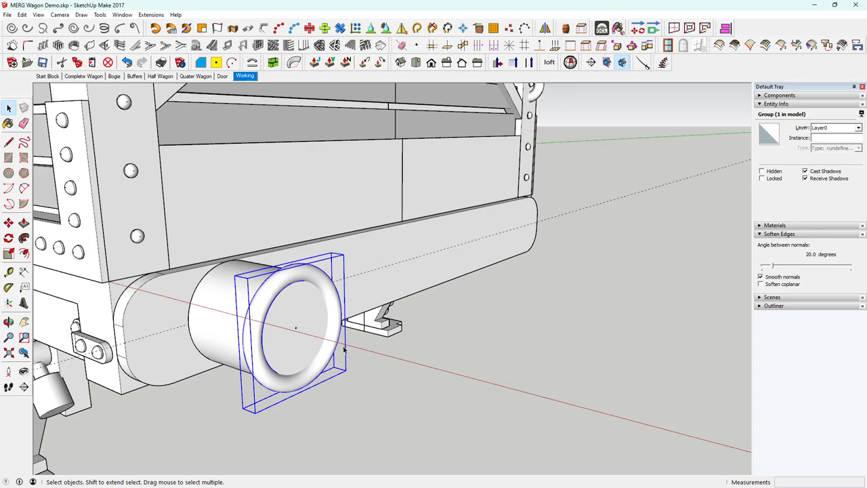
pyautogui.scroll(-2, 344, 349)
pyautogui.click(384, 384)
# Draw a circle of about 1.48 m radius inside the rim, centred on the end face, and reverse its face
pyautogui.scroll(3, 313, 342)
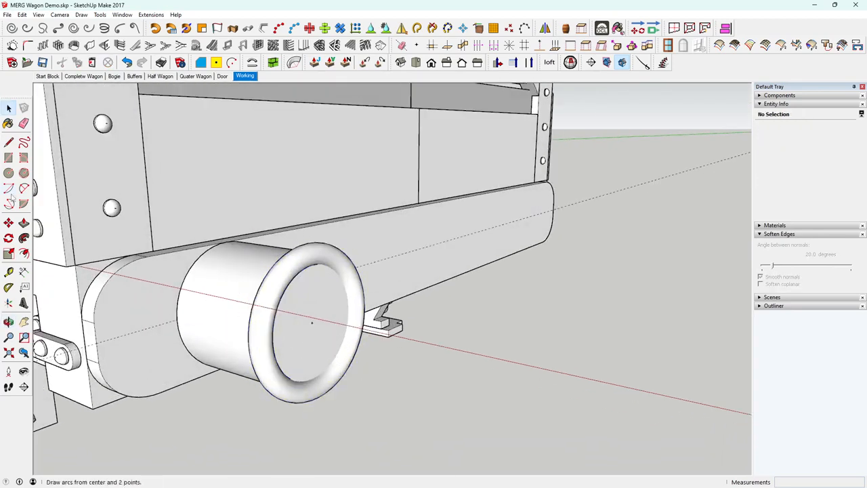
pyautogui.press('c')
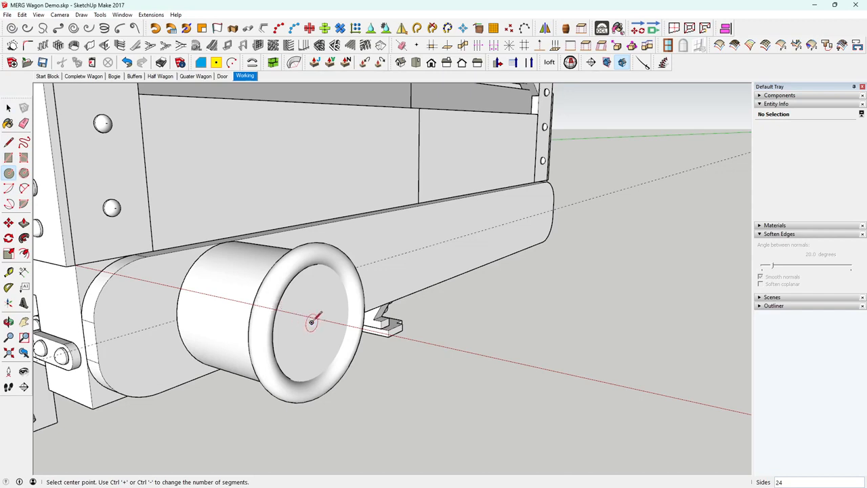
pyautogui.click(310, 322)
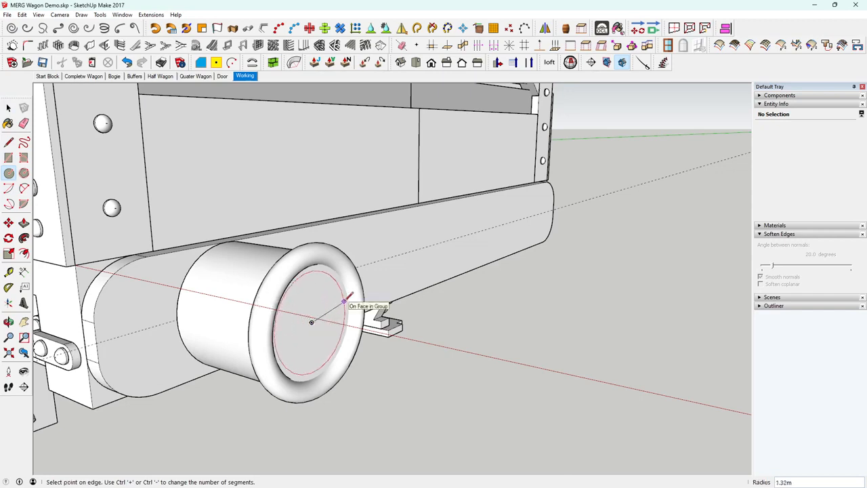
pyautogui.click(348, 300)
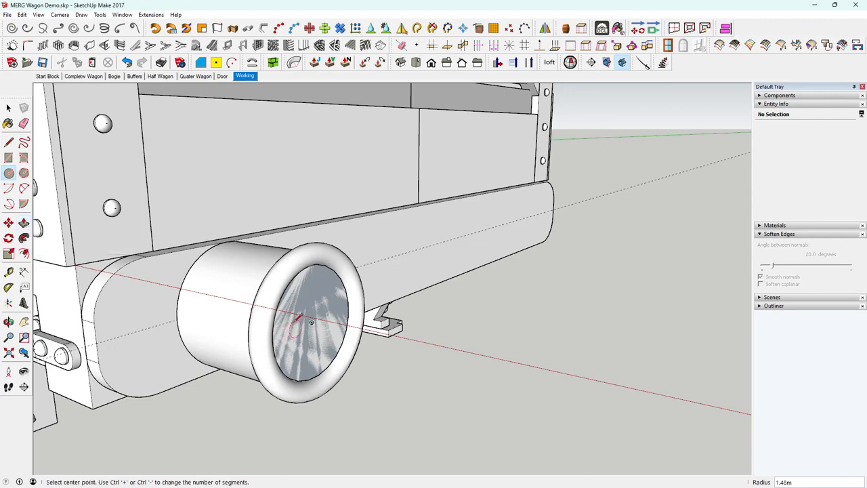
pyautogui.rightClick(294, 320)
pyautogui.click(341, 255)
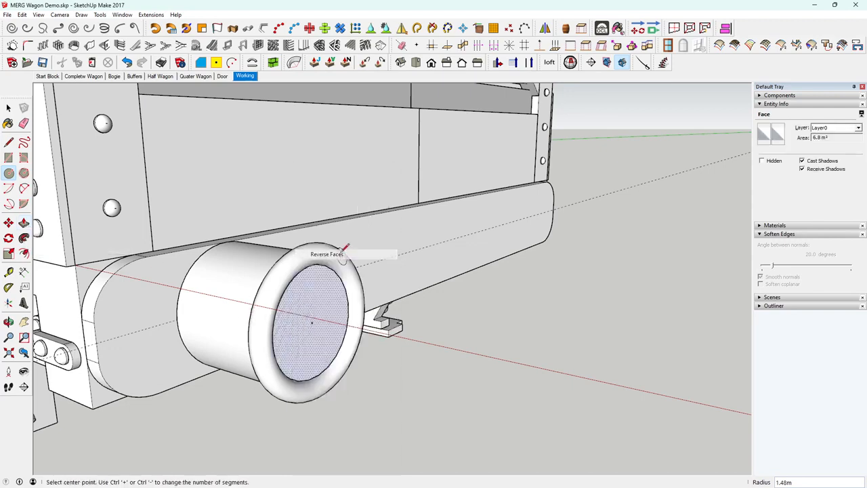
# Extrude the circular face inside the rim 1.5 m outward to form the buffer's inner shaft
pyautogui.click(25, 223)
pyautogui.click(321, 341)
pyautogui.scroll(-2, 381, 356)
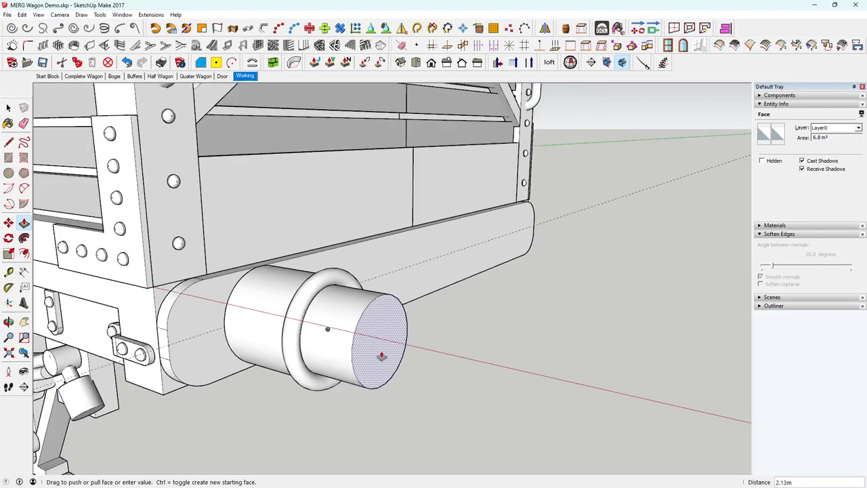
pyautogui.scroll(-3, 382, 356)
pyautogui.moveTo(385, 354); pyautogui.dragTo(332, 374, button='middle')
pyautogui.scroll(-3, 468, 326)
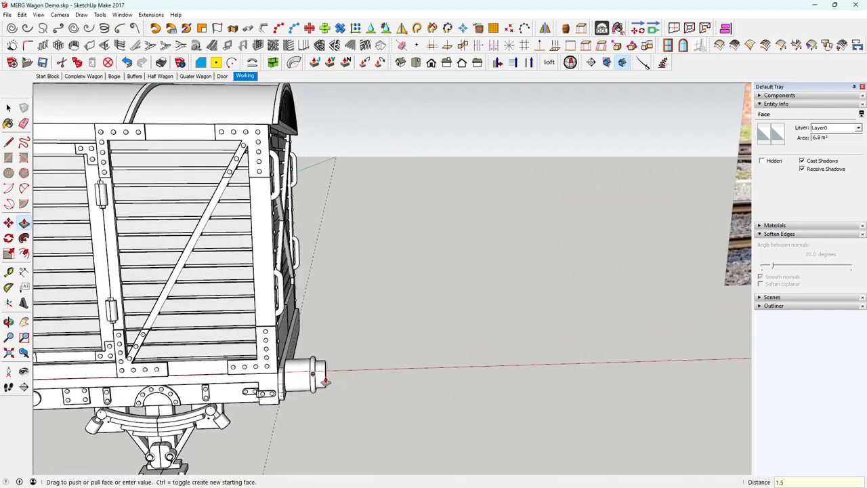
pyautogui.click(325, 380)
pyautogui.press('space')
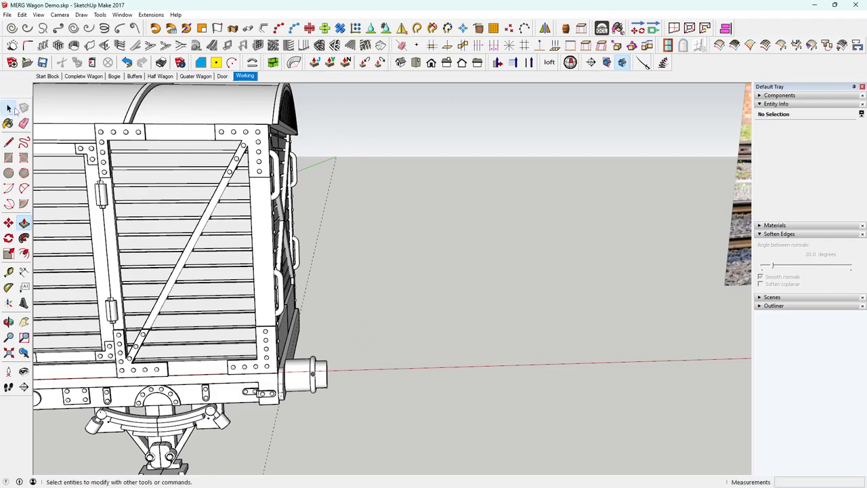
# Group all connected geometry of the extruded inner shaft
pyautogui.moveTo(558, 274); pyautogui.dragTo(454, 242, button='middle')
pyautogui.scroll(-8, 385, 379)
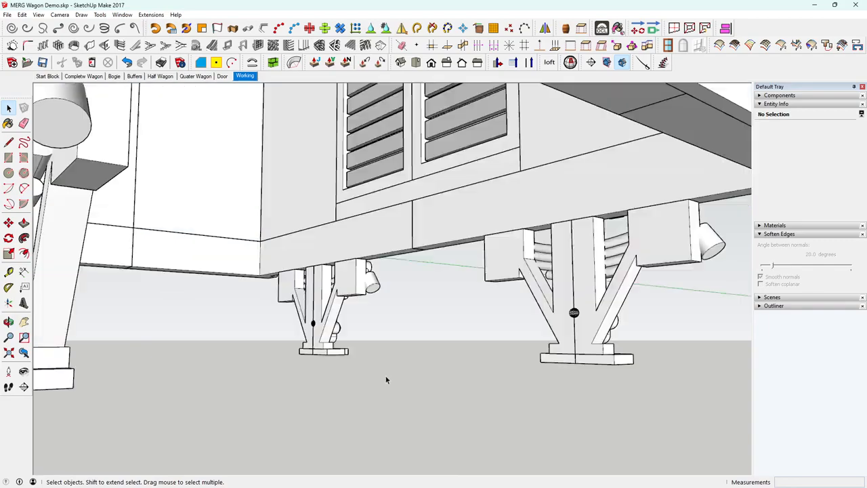
pyautogui.scroll(6, 411, 276)
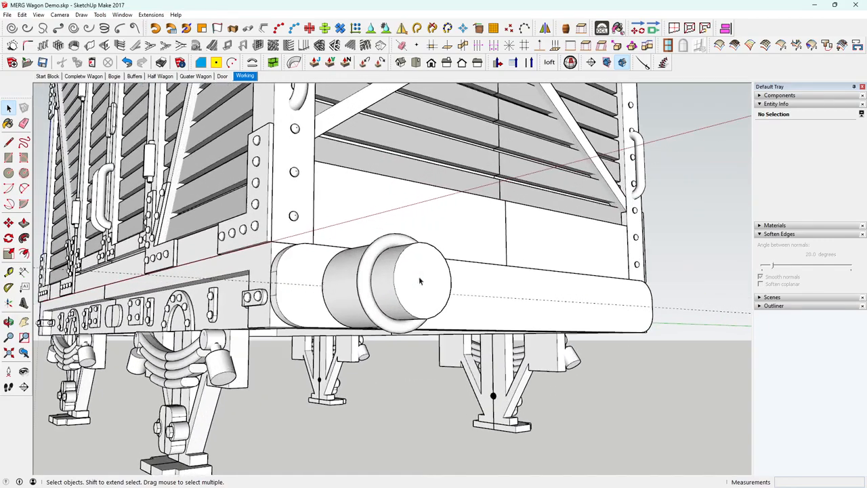
pyautogui.click(415, 299)
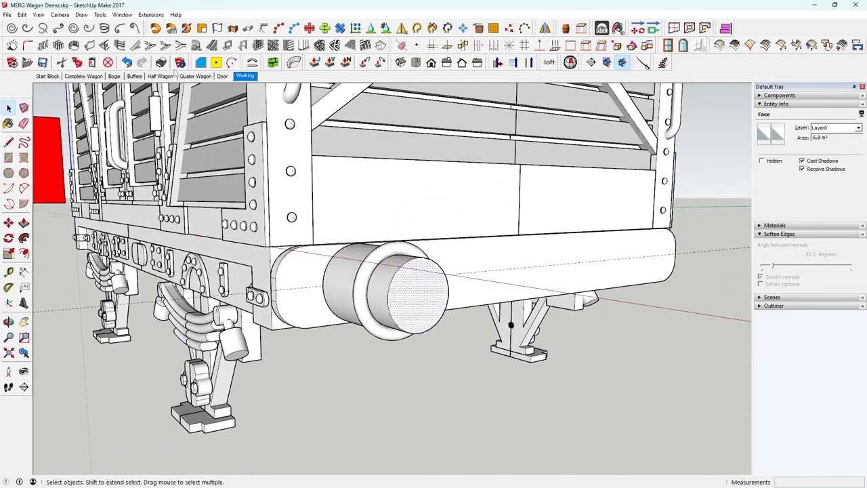
pyautogui.press('space')
pyautogui.tripleClick(410, 317)
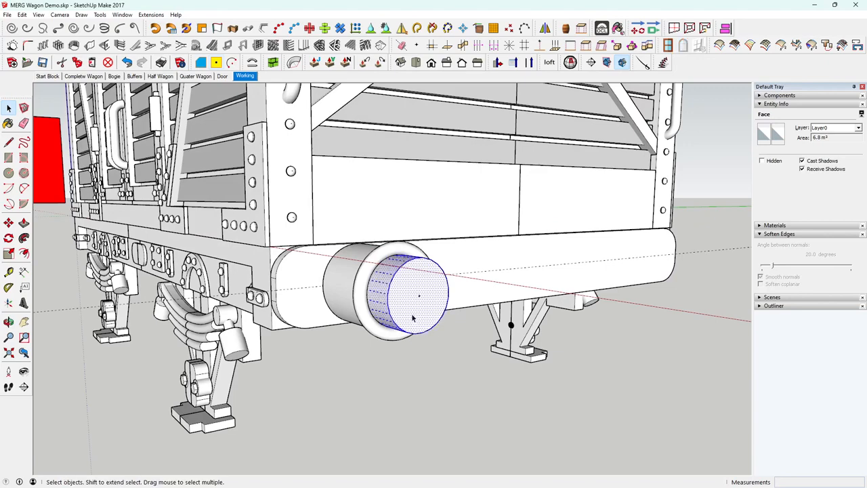
pyautogui.rightClick(410, 317)
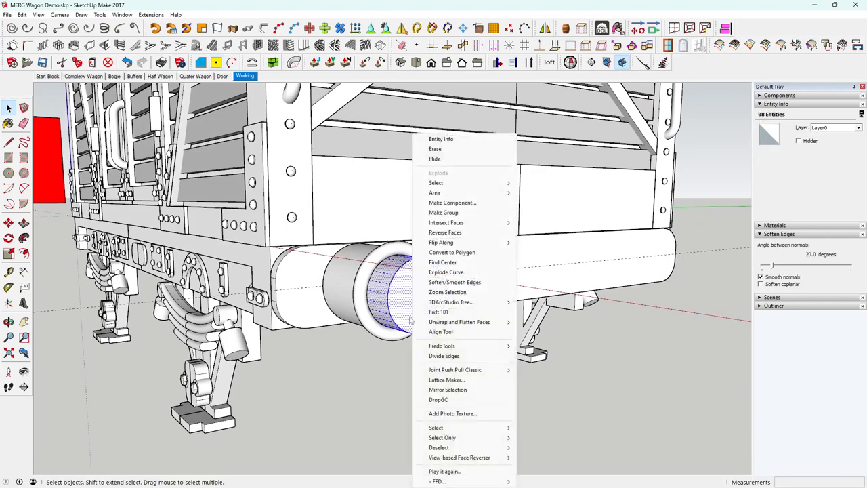
pyautogui.click(459, 216)
# Draw a large circle of about 3.92 m radius centred on the inner shaft's outer end face
pyautogui.moveTo(403, 279)
pyautogui.mouseDown(button='middle')
pyautogui.moveTo(410, 277)
pyautogui.moveTo(397, 277)
pyautogui.mouseUp(button='middle')
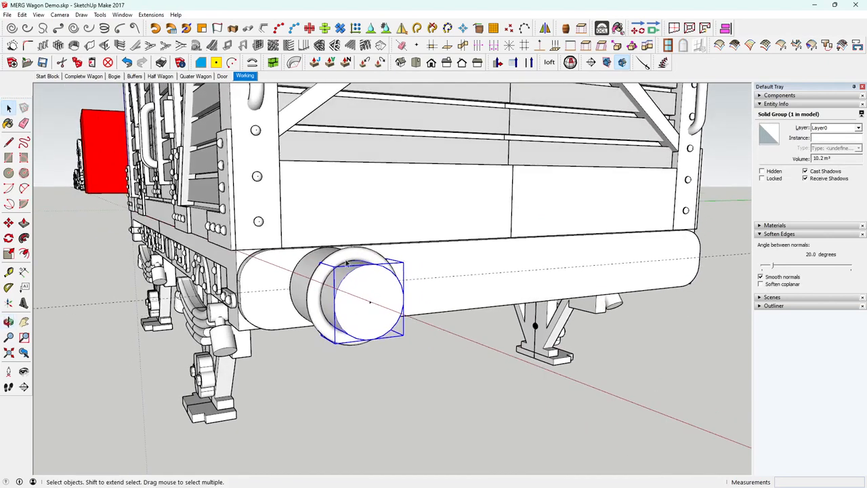
pyautogui.click(9, 173)
pyautogui.click(369, 302)
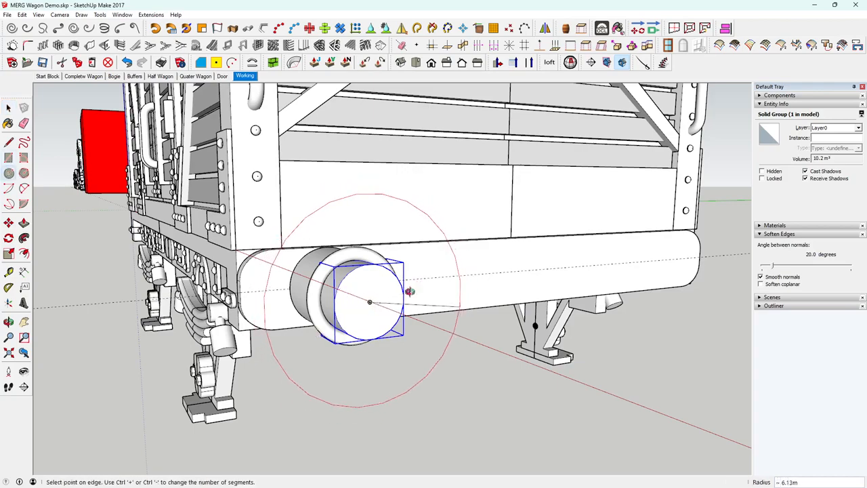
pyautogui.moveTo(406, 294)
pyautogui.mouseDown(button='middle')
pyautogui.moveTo(532, 310)
pyautogui.moveTo(406, 308)
pyautogui.mouseUp(button='middle')
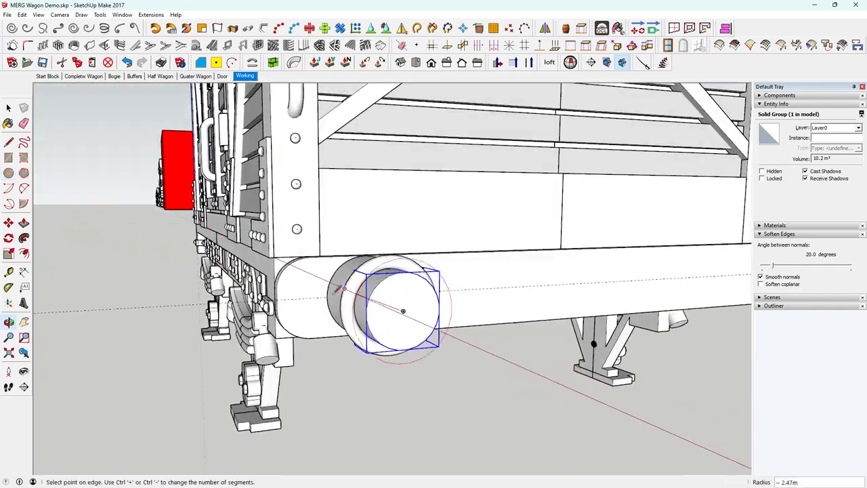
pyautogui.click(280, 298)
pyautogui.moveTo(403, 340); pyautogui.dragTo(440, 356, button='middle')
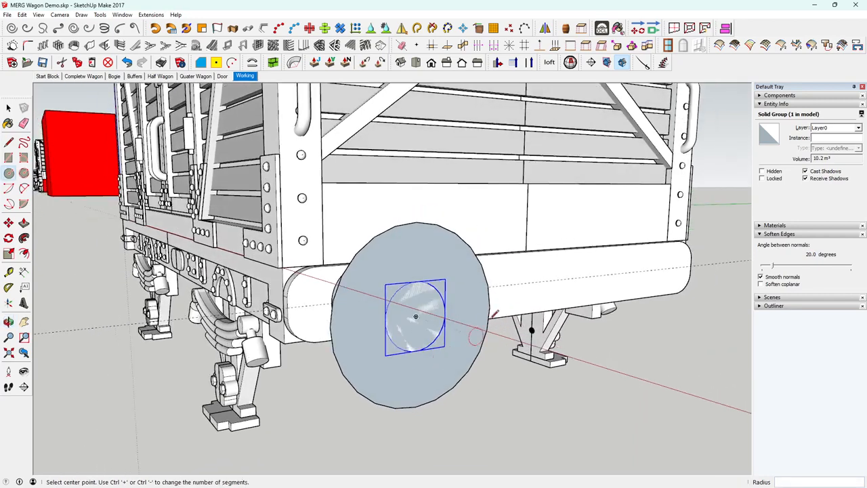
# Set the large circle's segment count to 60
pyautogui.press('space')
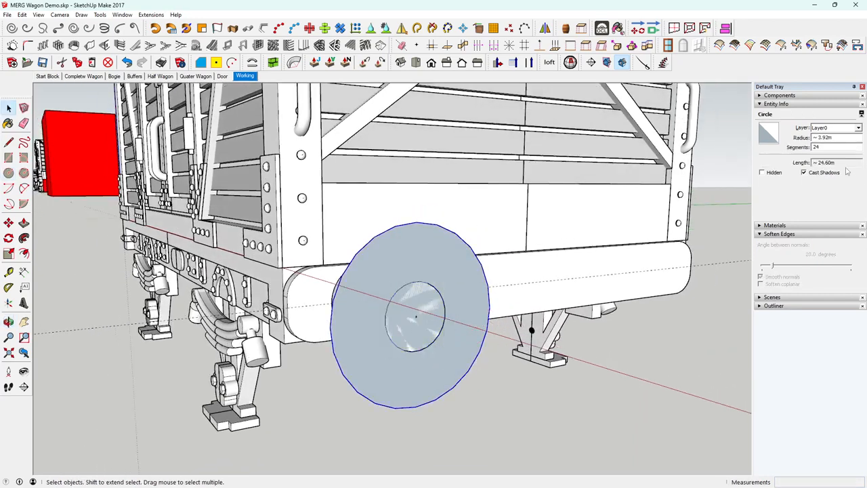
pyautogui.doubleClick(834, 149)
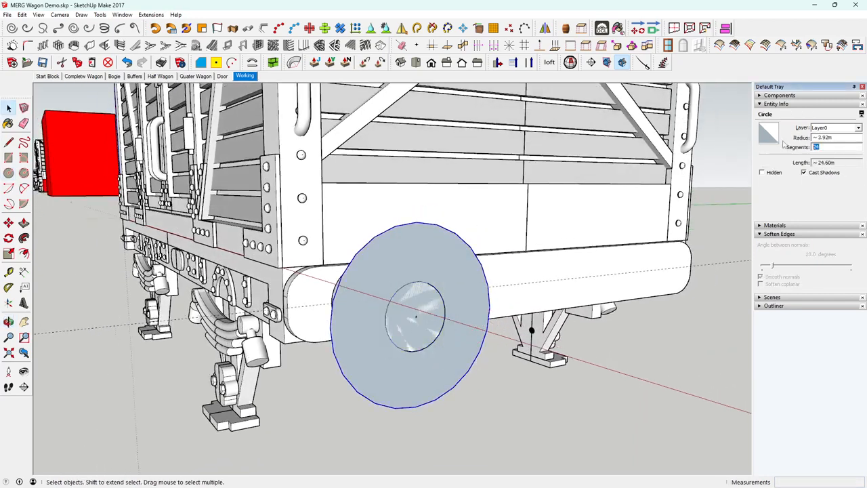
pyautogui.write('60')
pyautogui.press('Return')
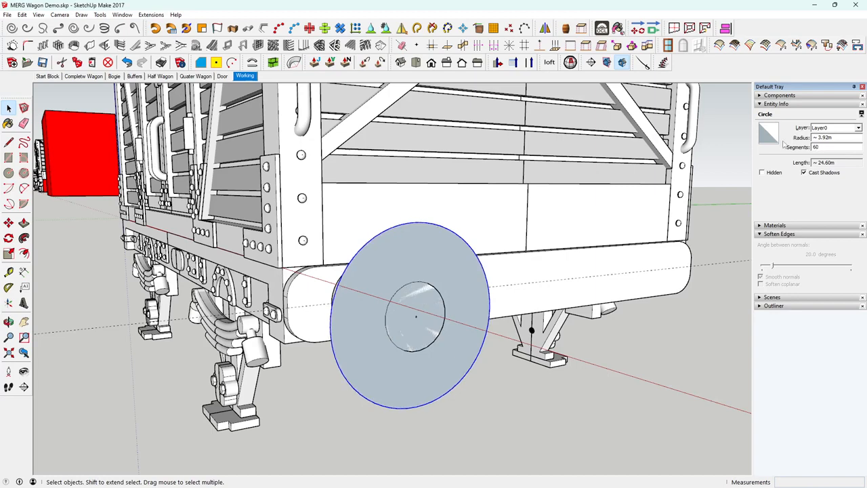
# Reverse the large circle's face and extrude it 1 m outward to form the buffer head
pyautogui.rightClick(353, 353)
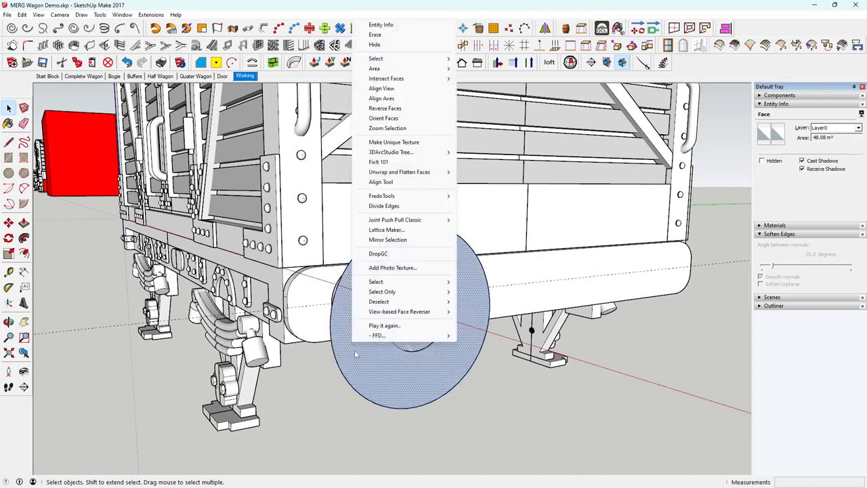
pyautogui.click(404, 110)
pyautogui.click(23, 223)
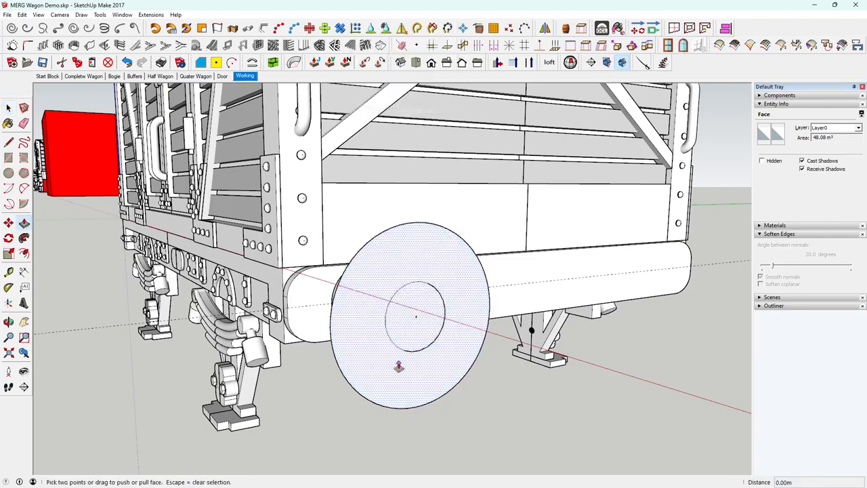
pyautogui.click(398, 362)
pyautogui.moveTo(413, 364); pyautogui.dragTo(579, 393, button='middle')
pyautogui.click(444, 359)
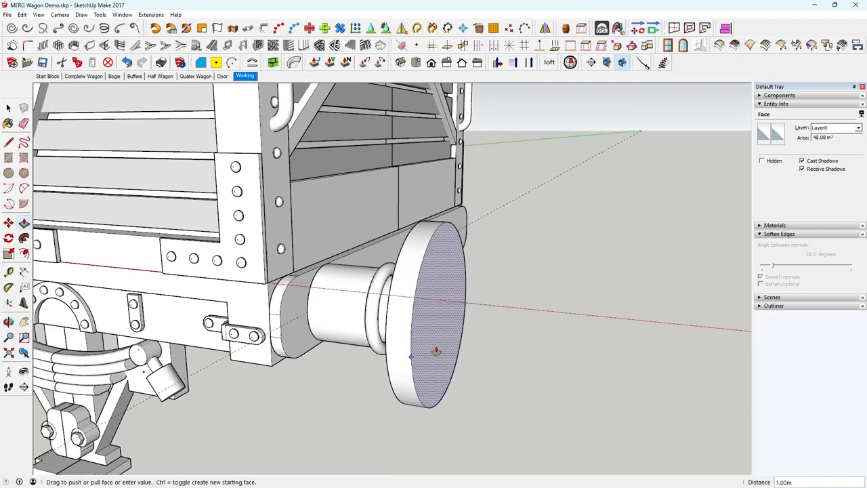
pyautogui.press('Return')
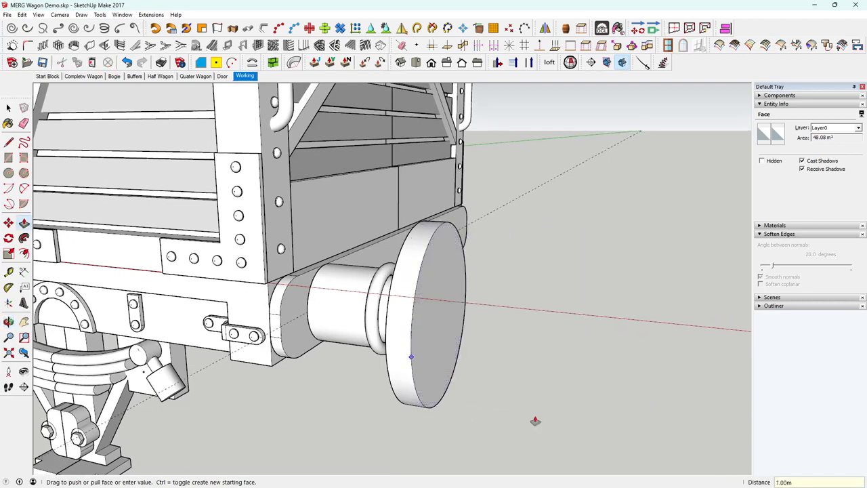
pyautogui.click(9, 108)
pyautogui.moveTo(498, 436); pyautogui.dragTo(434, 335, button='middle')
pyautogui.scroll(-10, 402, 418)
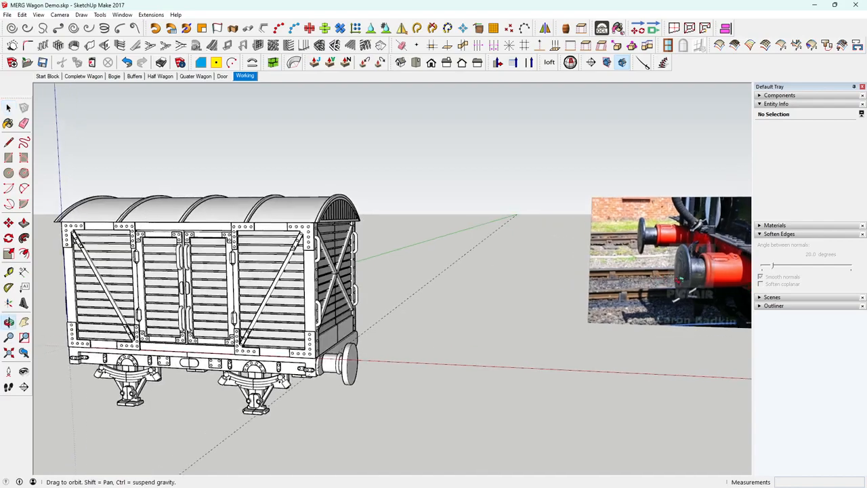
# Undo the buffer head's extrusion and the large circle on the inner shaft's end face
pyautogui.scroll(5, 344, 369)
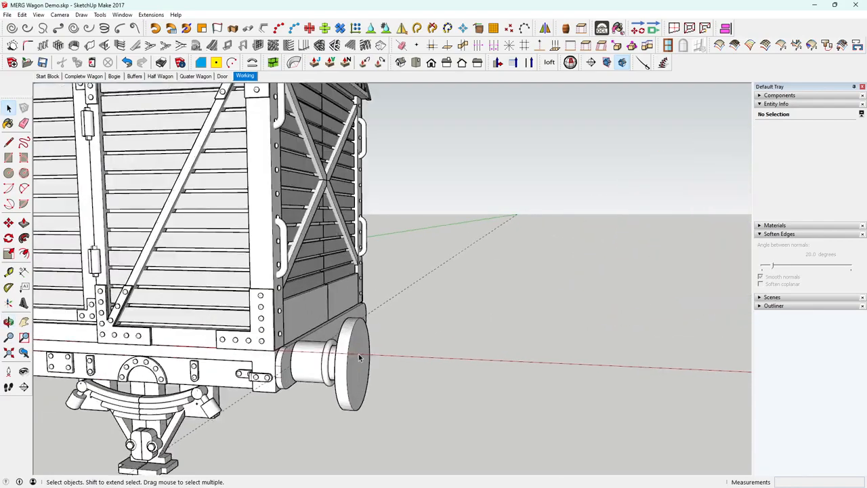
pyautogui.moveTo(344, 369); pyautogui.dragTo(317, 348, button='middle')
pyautogui.scroll(-5, 503, 346)
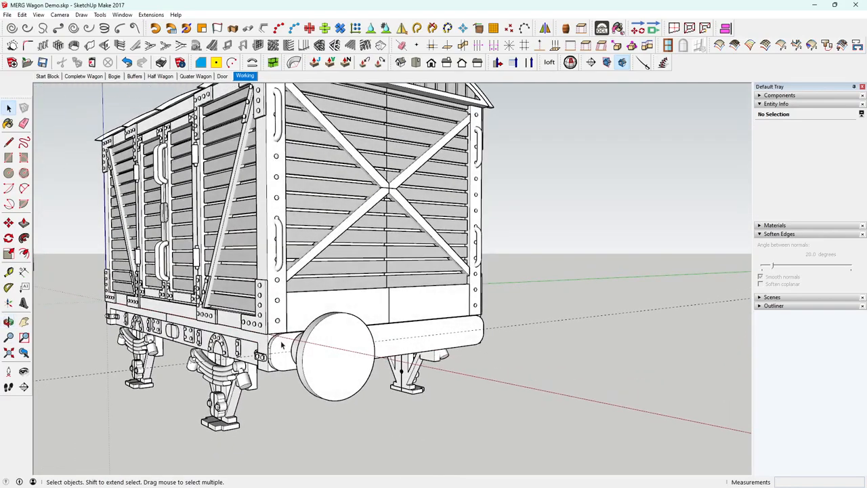
pyautogui.scroll(5, 316, 348)
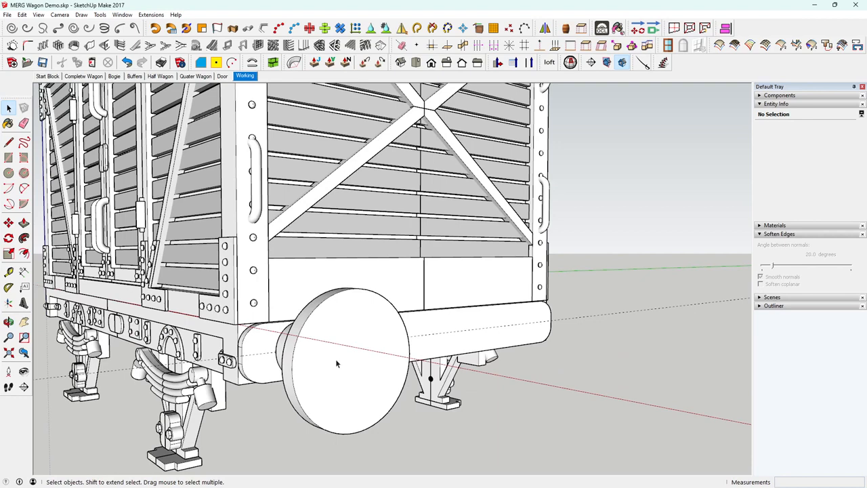
pyautogui.hotkey('ctrl', 'z')
pyautogui.hotkey('ctrl', 'z')
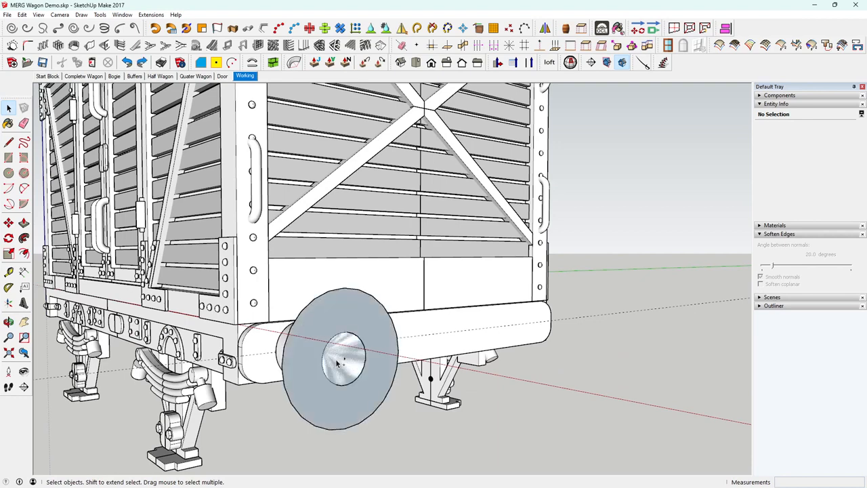
pyautogui.hotkey('ctrl', 'z')
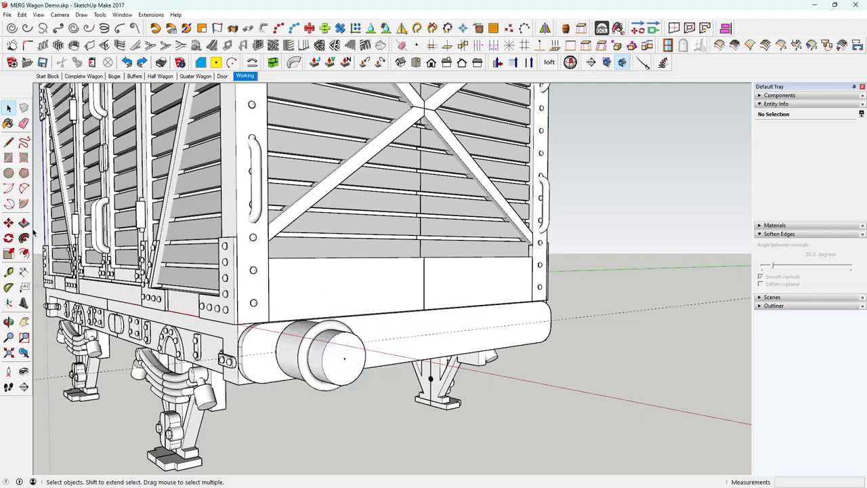
# Draw a circle of 3.5 m radius centred on the inner shaft's outer end face
pyautogui.click(9, 173)
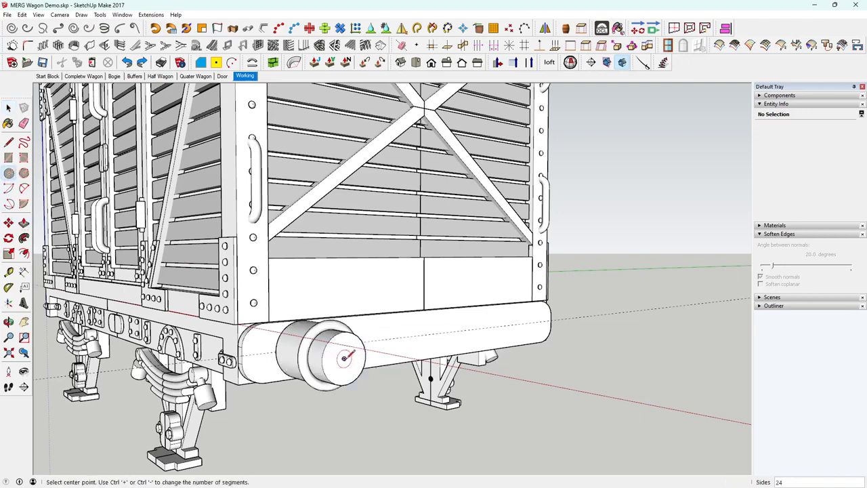
pyautogui.click(344, 357)
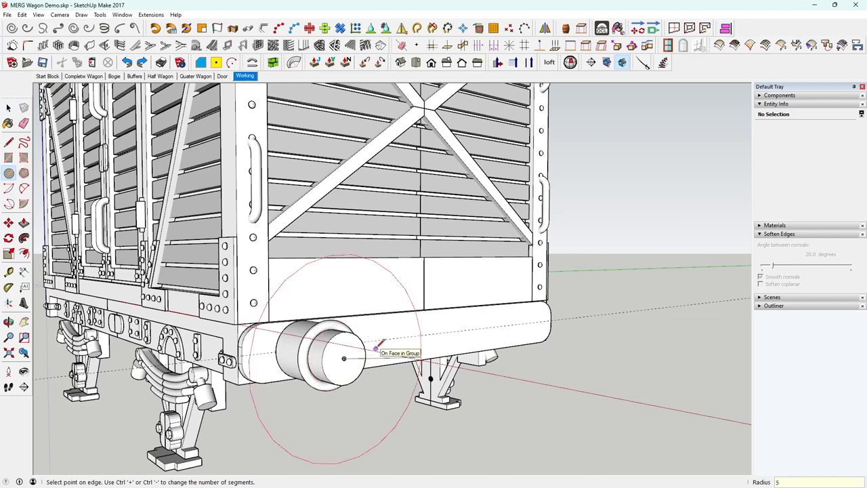
pyautogui.write('5')
pyautogui.press('Return')
pyautogui.moveTo(379, 342); pyautogui.dragTo(260, 408, button='middle')
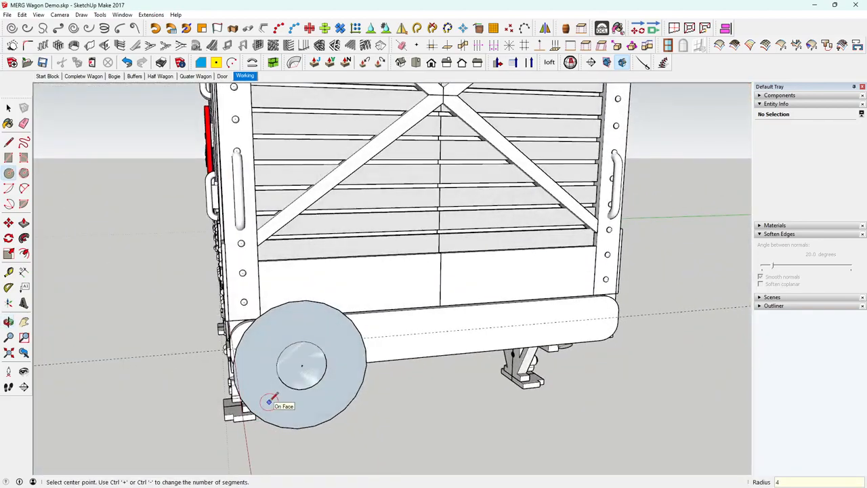
pyautogui.moveTo(245, 421); pyautogui.dragTo(220, 367, button='middle')
pyautogui.press('c')
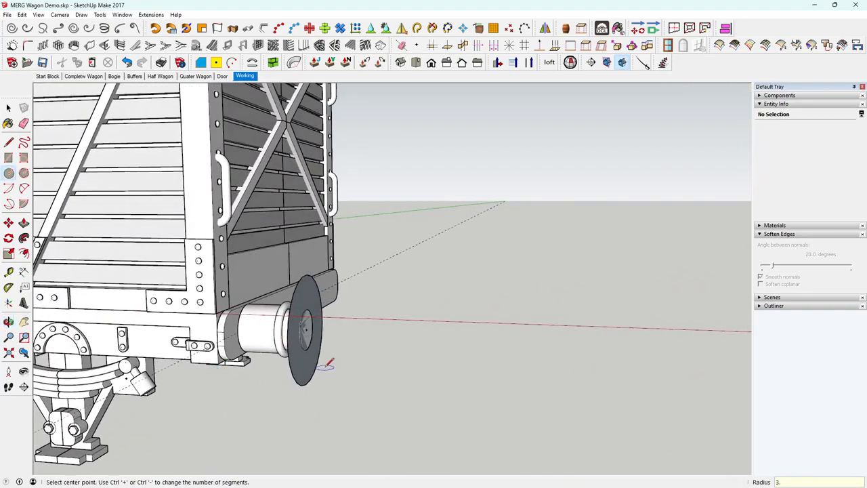
pyautogui.press('Return')
pyautogui.moveTo(228, 288); pyautogui.dragTo(198, 336, button='middle')
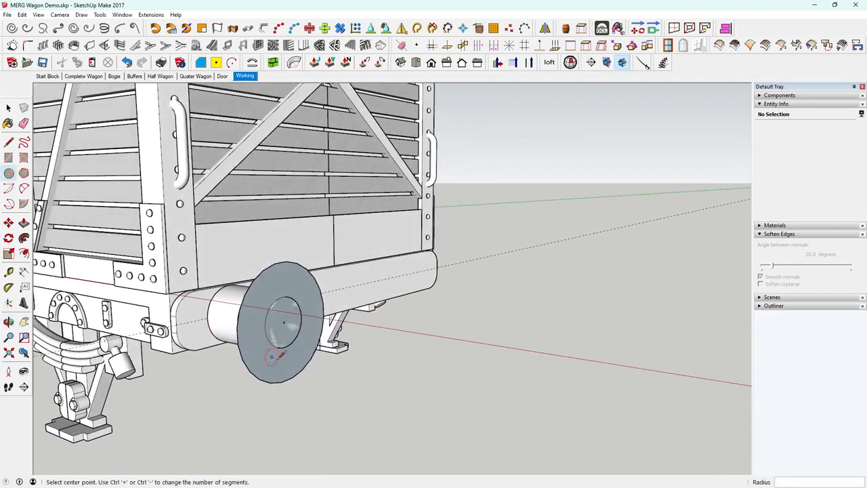
# Set the new buffer head circle's segment count to 50
pyautogui.press('space')
pyautogui.click(294, 376)
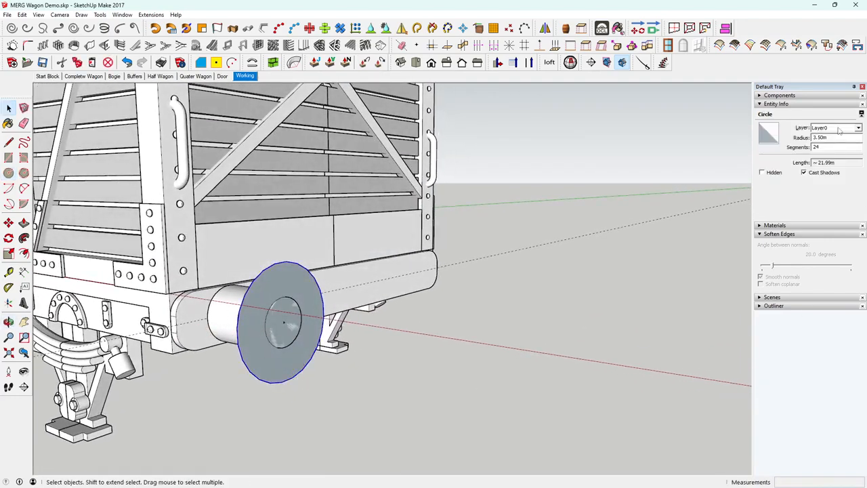
pyautogui.doubleClick(816, 147)
pyautogui.write('5')
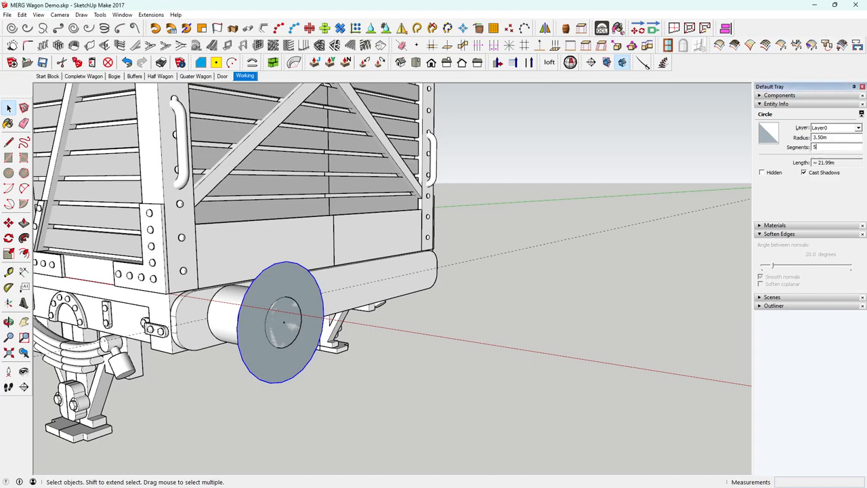
pyautogui.write('0')
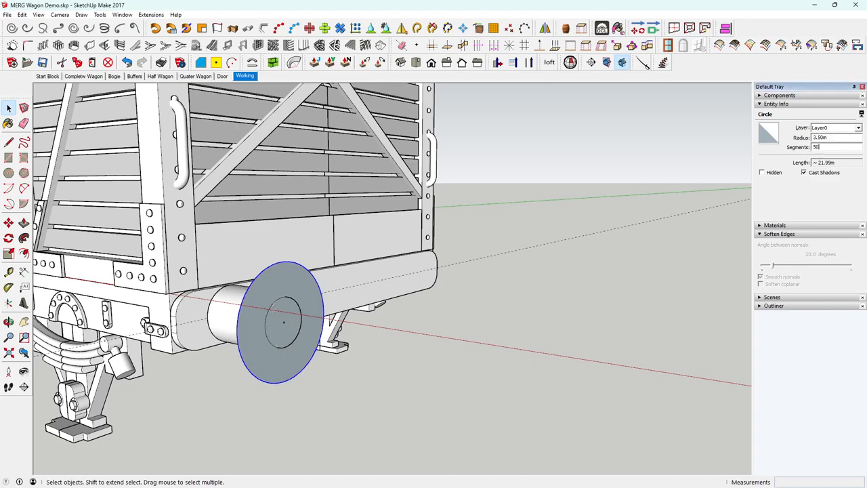
# Reverse the 3.5 m circle's face and extrude it 1 m outward as the buffer head disc
pyautogui.rightClick(259, 348)
pyautogui.click(308, 112)
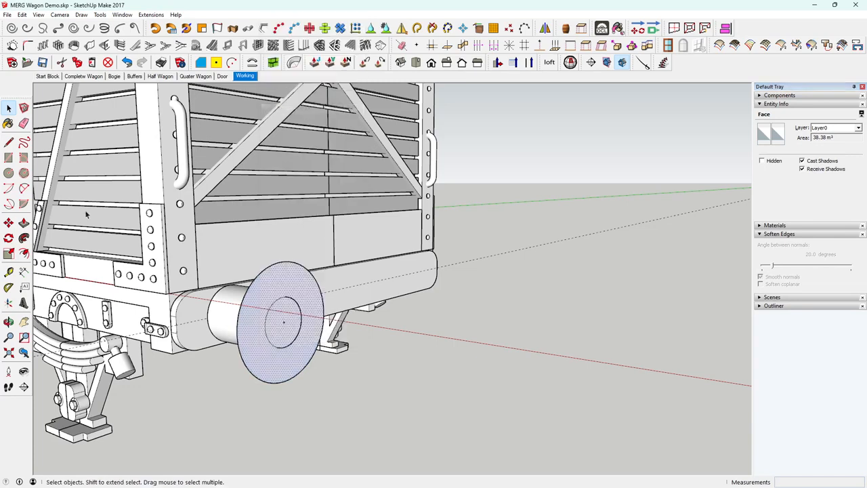
pyautogui.press('p')
pyautogui.click(273, 353)
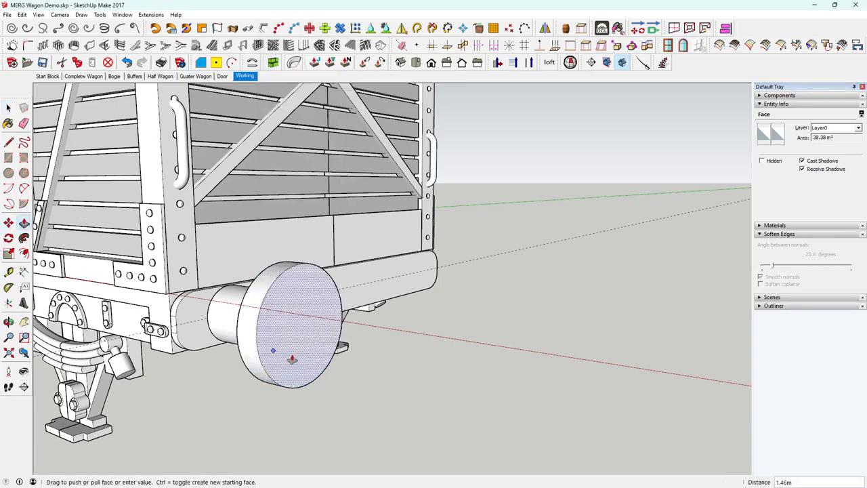
pyautogui.write('1')
pyautogui.press('Return')
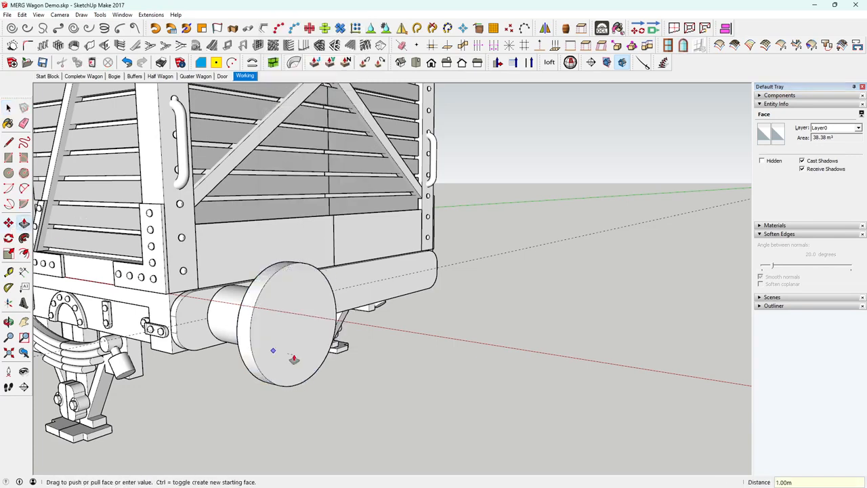
pyautogui.press('space')
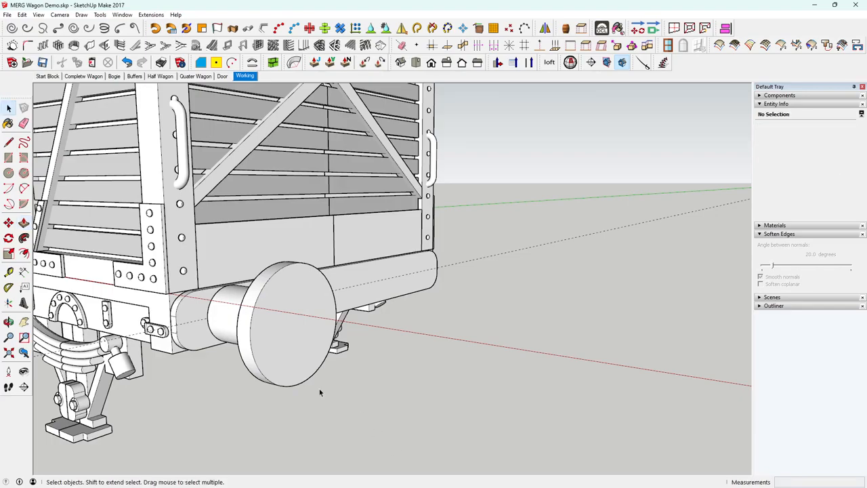
# Group all connected geometry of the buffer head disc
pyautogui.moveTo(319, 388); pyautogui.dragTo(391, 353, button='middle')
pyautogui.scroll(2, 403, 328)
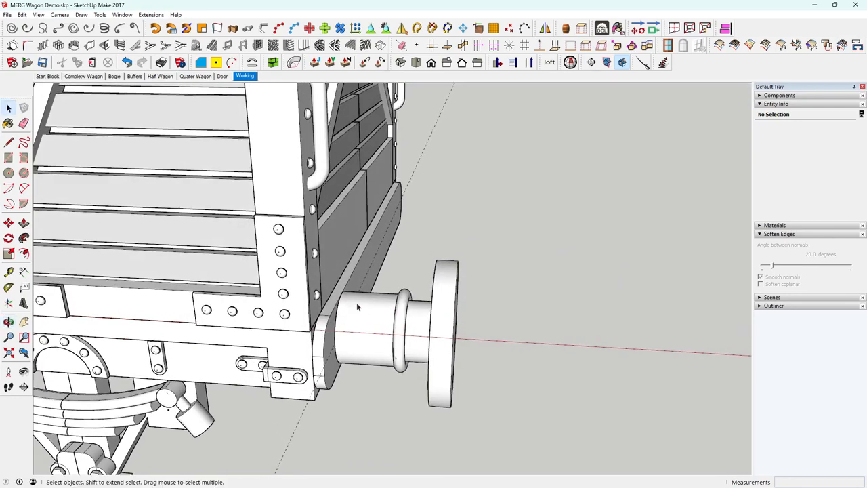
pyautogui.moveTo(380, 309); pyautogui.dragTo(406, 340, button='middle')
pyautogui.tripleClick(441, 344)
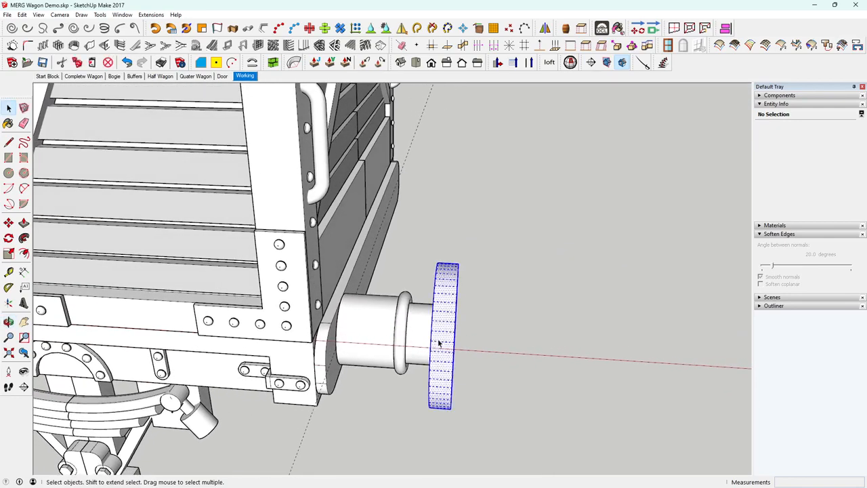
pyautogui.rightClick(436, 342)
pyautogui.click(469, 212)
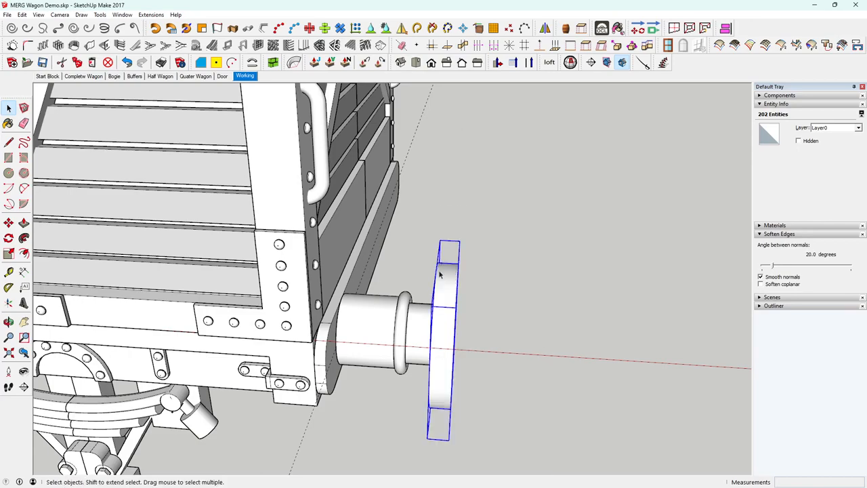
# Draw a small rectangle of about 0.50 by 0.54 m on the buffer beam's top face, beside the buffer body
pyautogui.moveTo(391, 272); pyautogui.dragTo(352, 265, button='middle')
pyautogui.press('r')
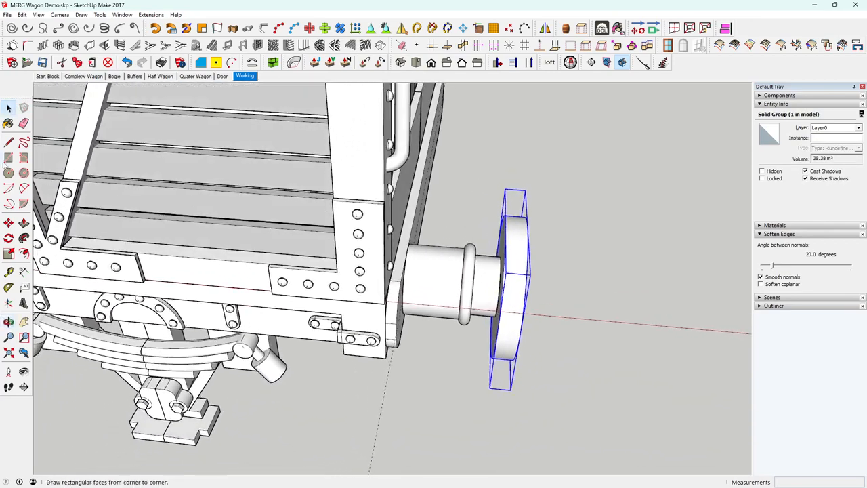
pyautogui.click(396, 257)
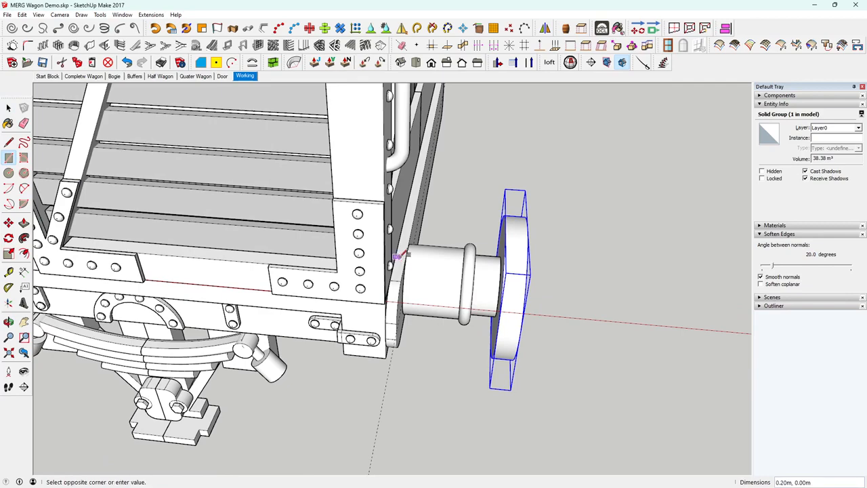
pyautogui.press('Escape')
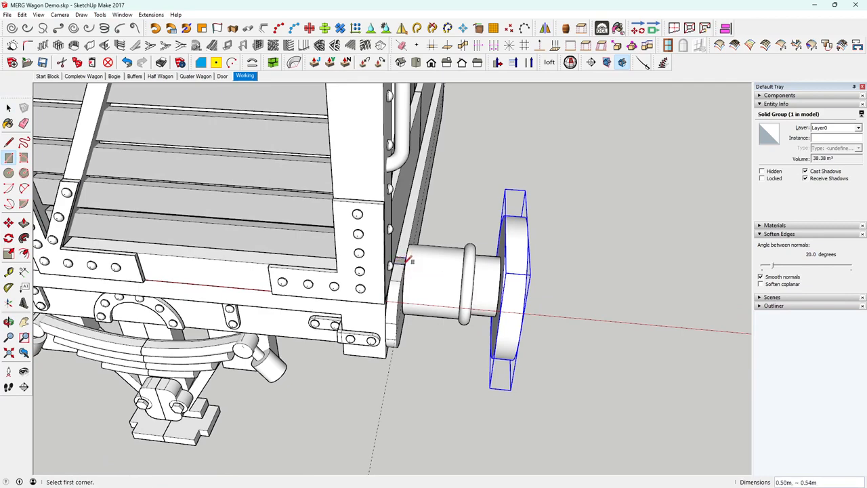
pyautogui.scroll(4, 423, 270)
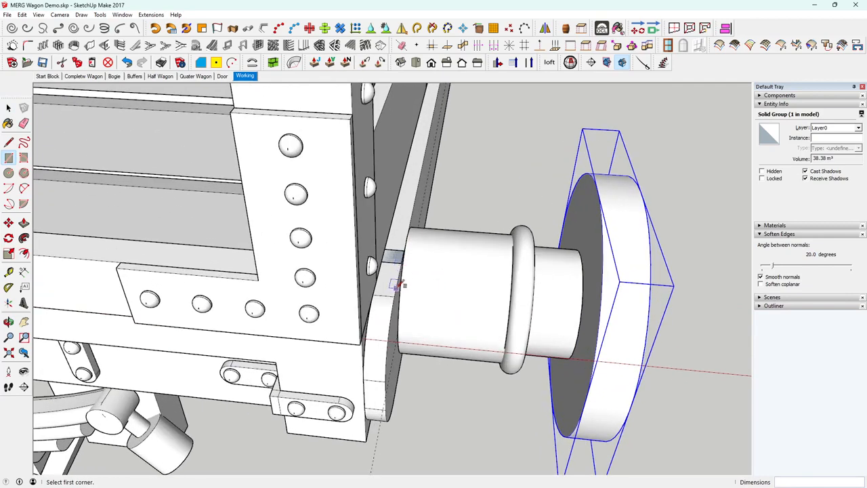
# Scale the small rectangle by about 4.12 along the red axis and 2.59 along the green axis
pyautogui.press('space')
pyautogui.click(393, 261)
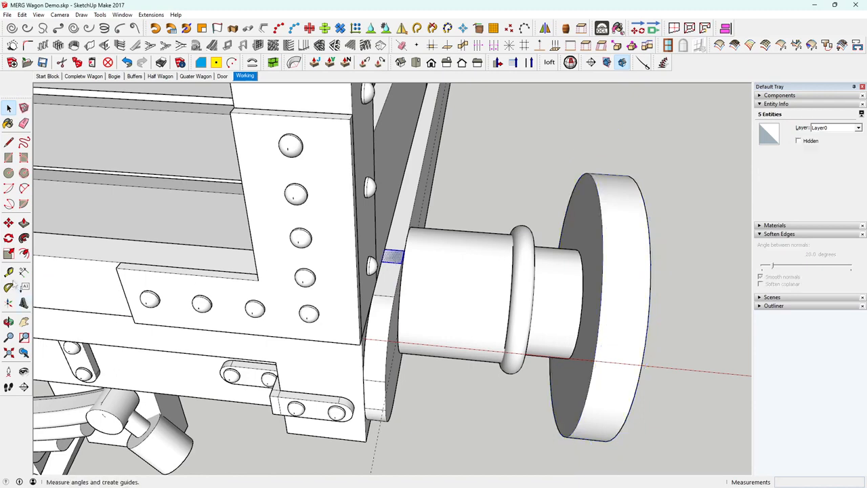
pyautogui.click(9, 253)
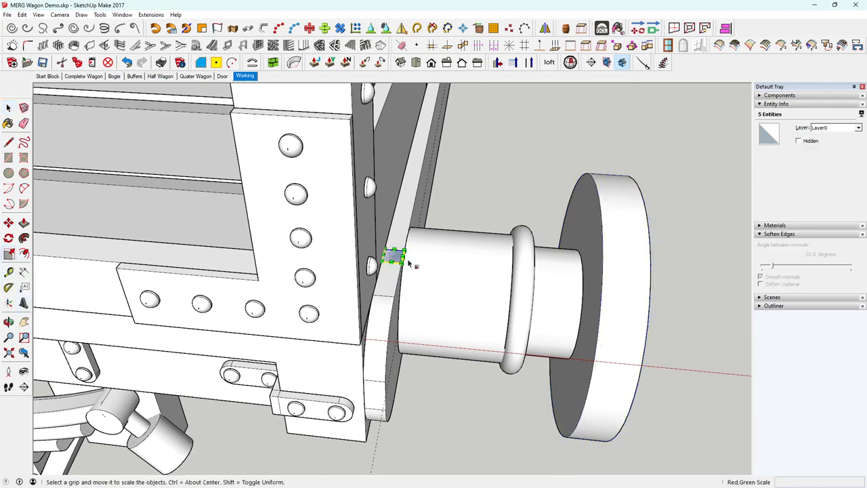
pyautogui.moveTo(404, 256); pyautogui.dragTo(467, 264)
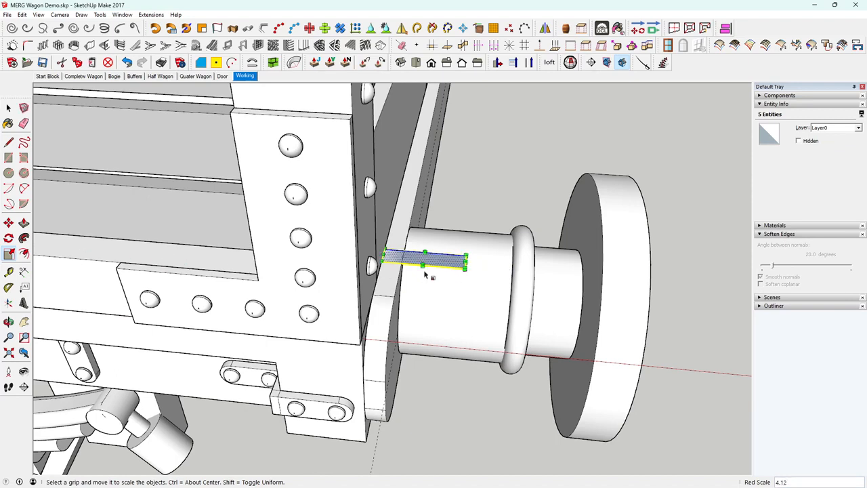
pyautogui.moveTo(422, 266); pyautogui.dragTo(420, 287)
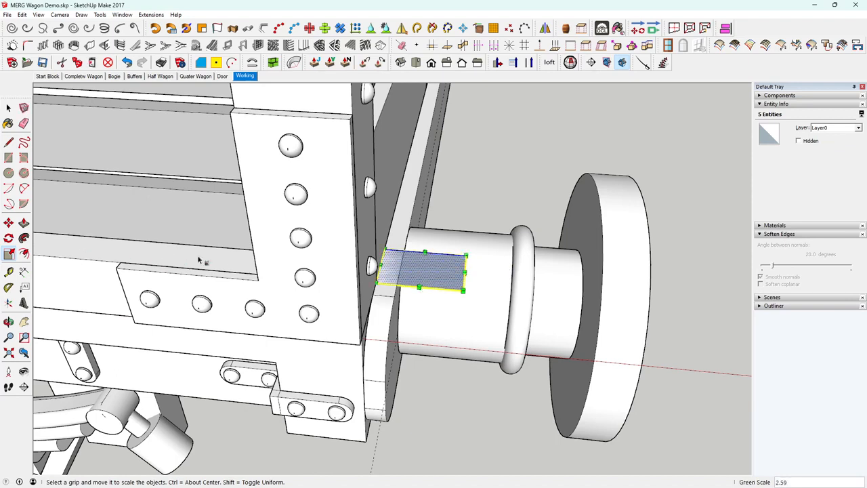
# Move the rectangle about 1.25 m across the buffer and about 0.76 m outward along the red axis, over the buffer body
pyautogui.click(9, 223)
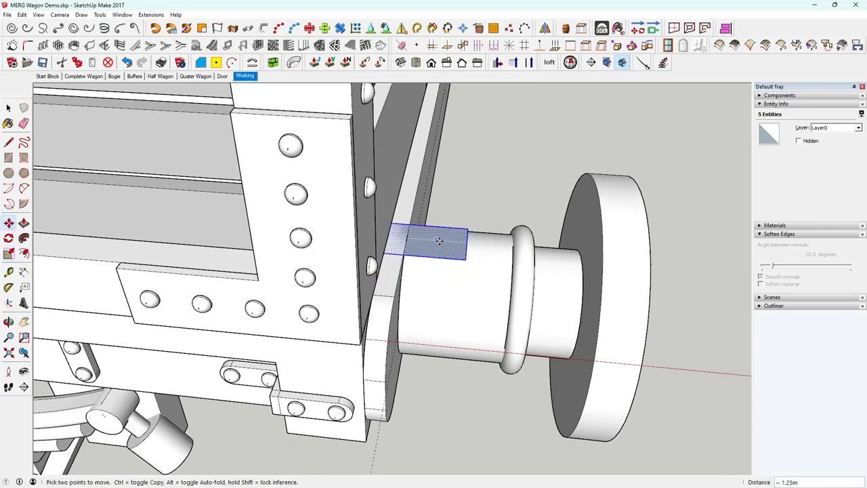
pyautogui.moveTo(484, 248); pyautogui.dragTo(145, 320, button='middle')
pyautogui.moveTo(407, 287); pyautogui.dragTo(669, 286, button='middle')
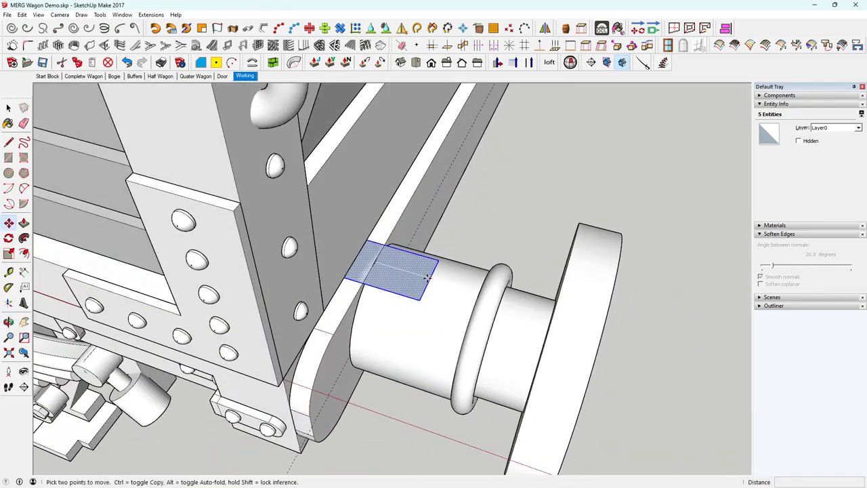
pyautogui.click(428, 277)
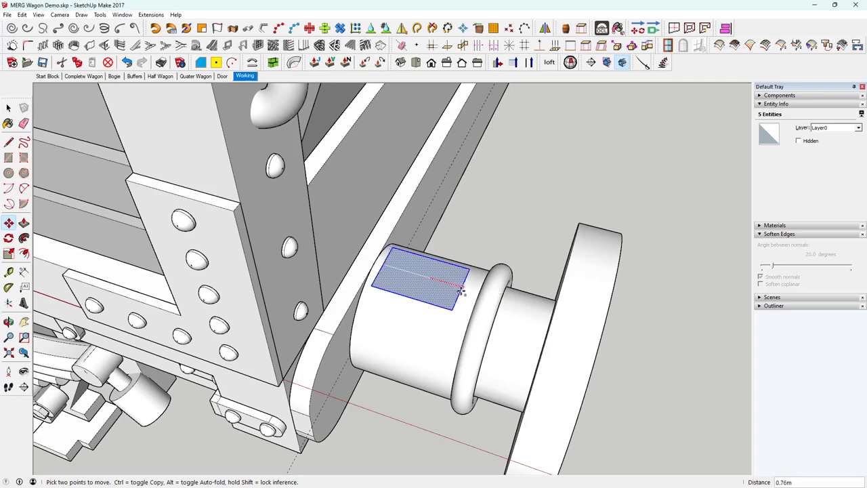
pyautogui.moveTo(449, 323); pyautogui.dragTo(445, 267, button='middle')
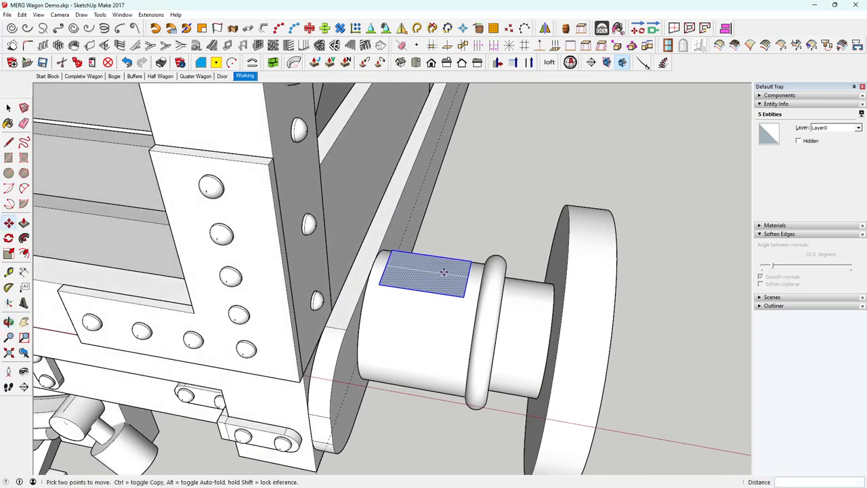
# Reverse the rectangle's faces and extrude it about 0.66 m down into the buffer body
pyautogui.rightClick(441, 271)
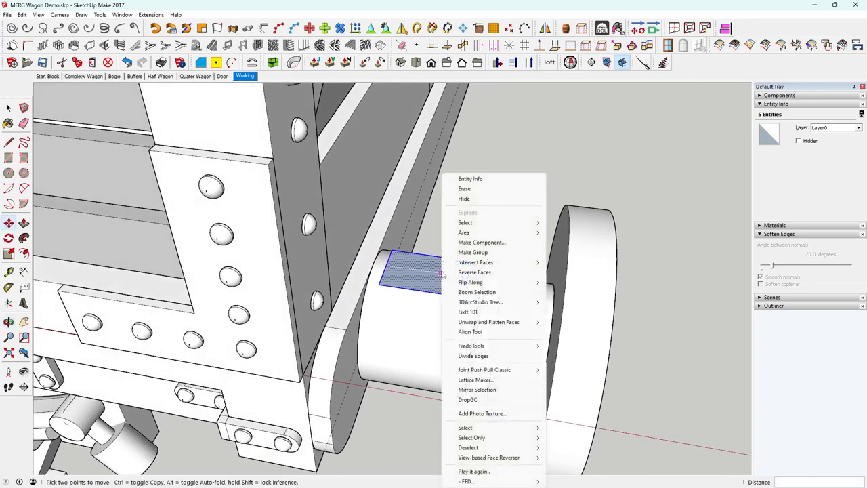
pyautogui.click(481, 273)
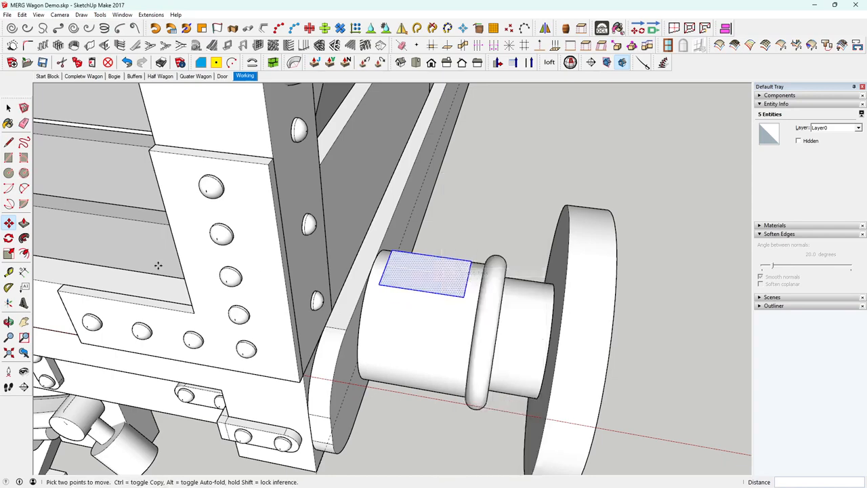
pyautogui.click(24, 223)
pyautogui.click(429, 279)
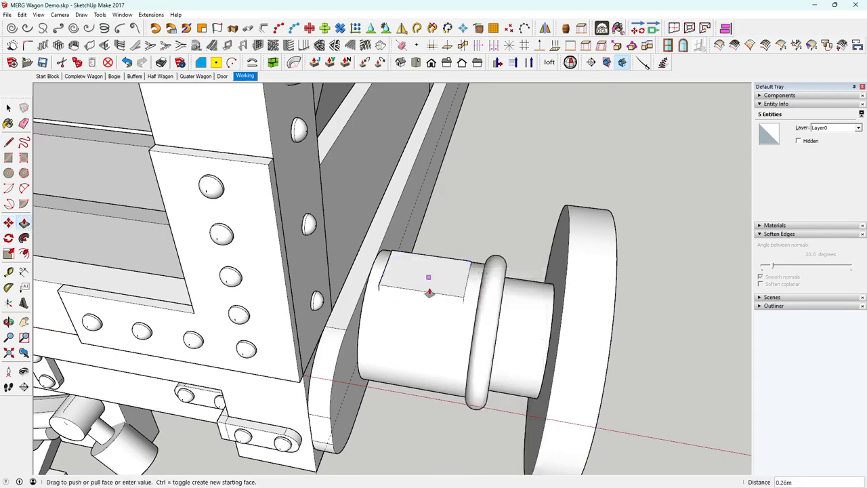
pyautogui.moveTo(428, 277); pyautogui.dragTo(461, 233, button='middle')
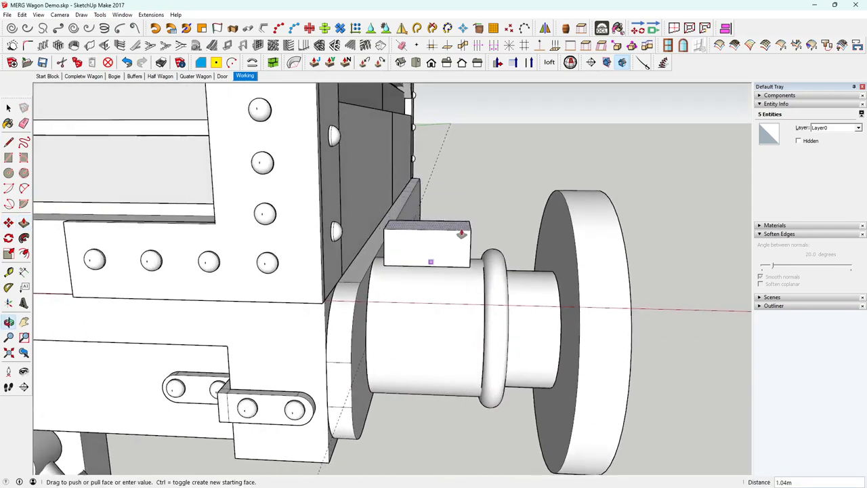
pyautogui.click(471, 294)
pyautogui.scroll(6, 437, 285)
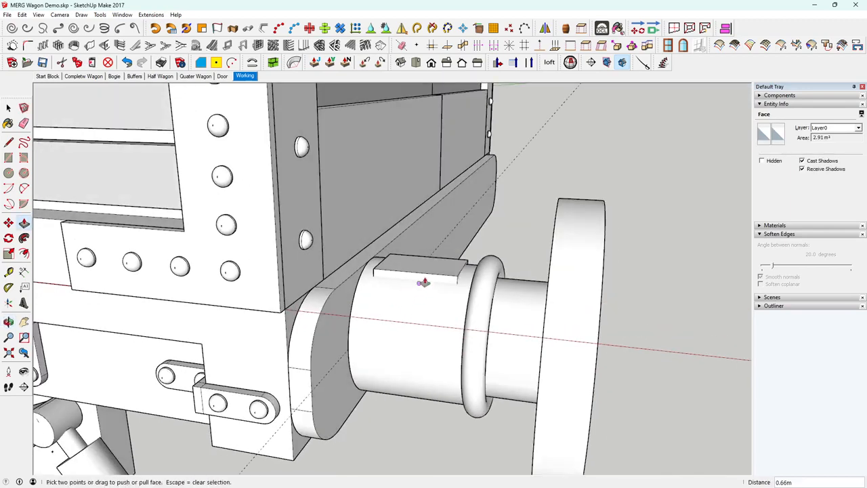
# Raise the top face of the block on the buffer body by about 0.35 m
pyautogui.click(440, 263)
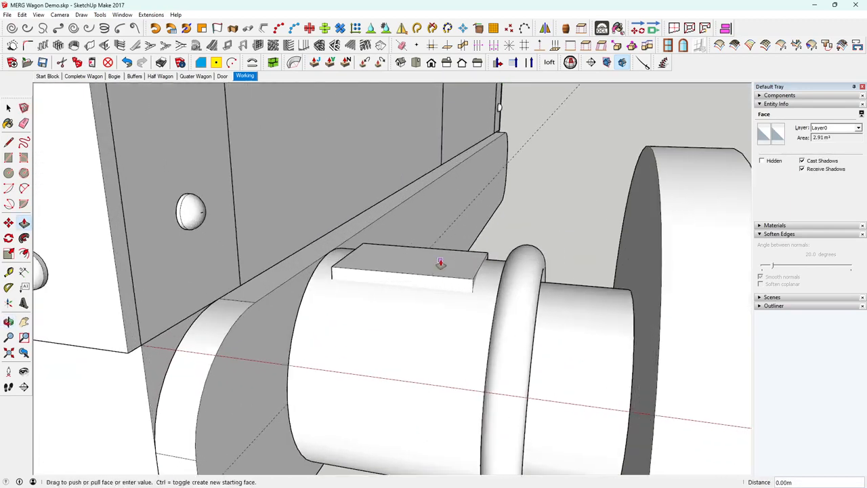
pyautogui.click(440, 263)
pyautogui.click(445, 268)
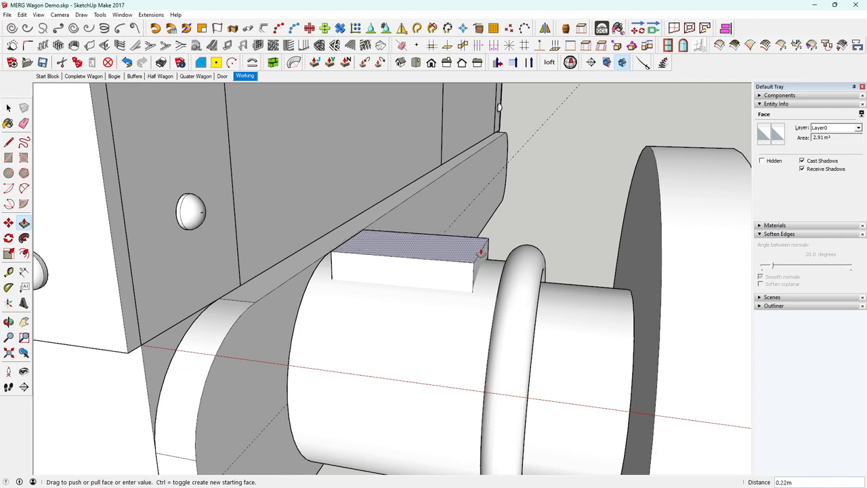
pyautogui.click(526, 248)
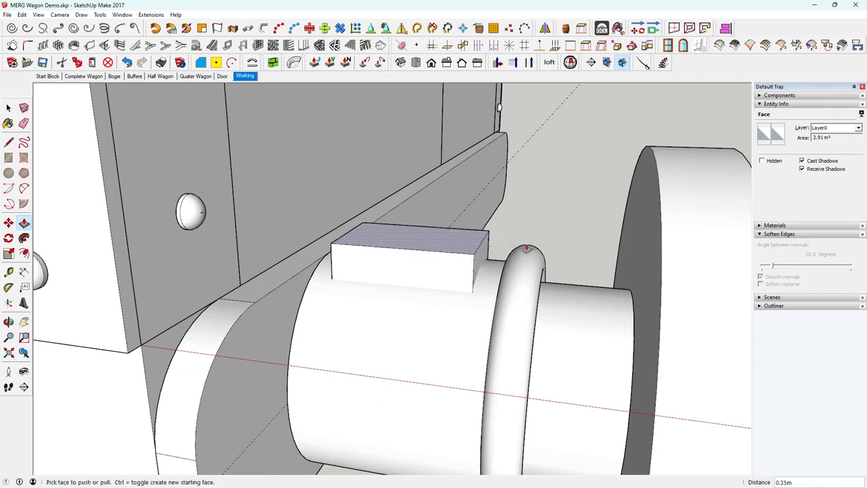
# Group all connected geometry of the block on top of the buffer body
pyautogui.click(8, 109)
pyautogui.moveTo(380, 318); pyautogui.dragTo(487, 225, button='middle')
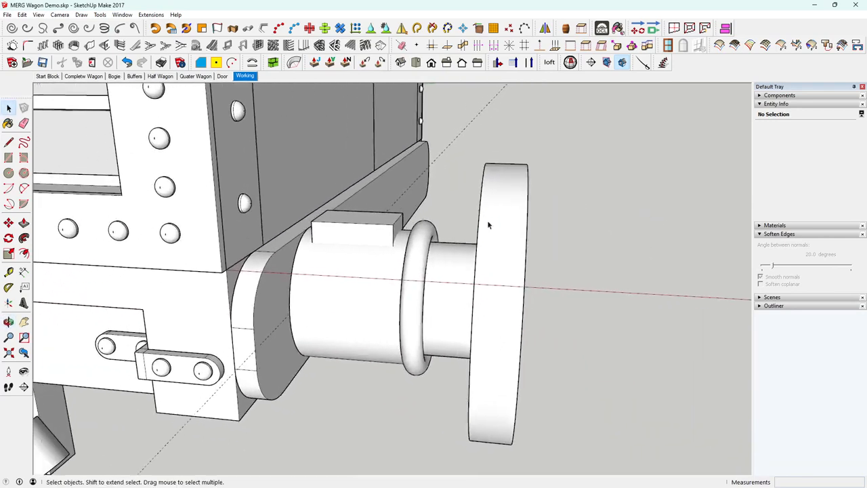
pyautogui.click(384, 236)
pyautogui.rightClick(384, 237)
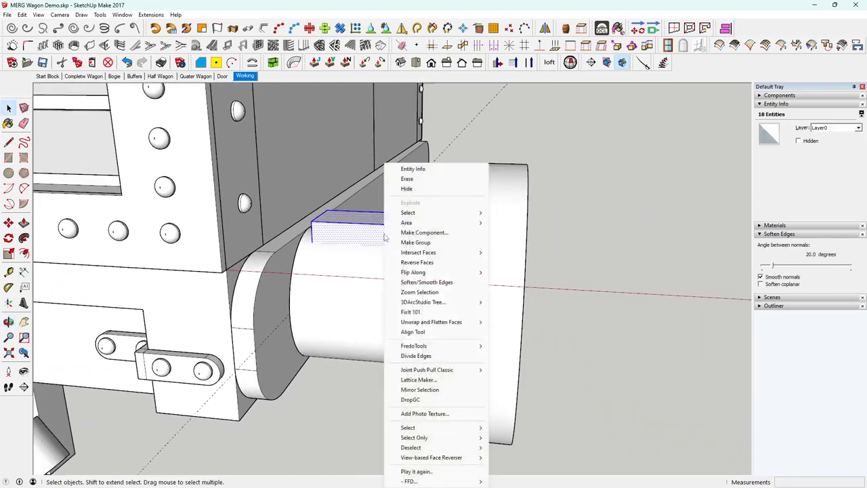
pyautogui.click(418, 242)
# Combine the buffer beam, buffer body, block, ring, shank and head disc into a single group, then clear the selection
pyautogui.moveTo(436, 262); pyautogui.dragTo(385, 271, button='middle')
pyautogui.click(388, 197)
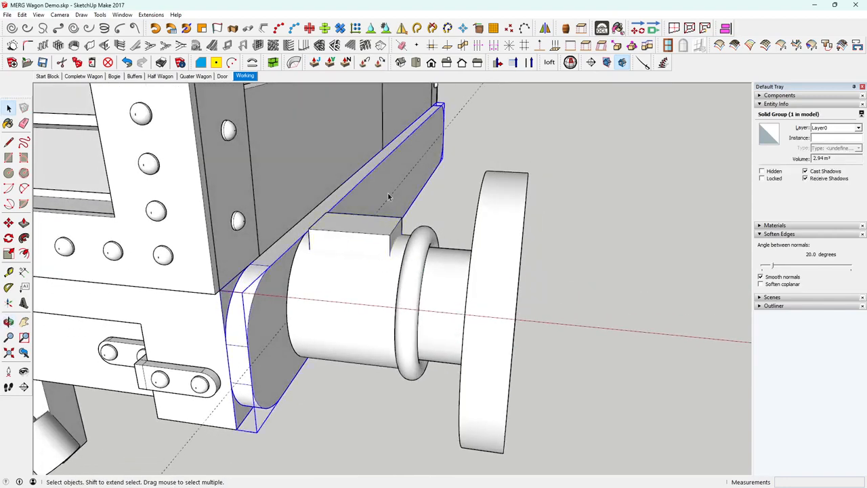
pyautogui.keyDown('shift'); pyautogui.click(362, 301); pyautogui.keyUp('shift')
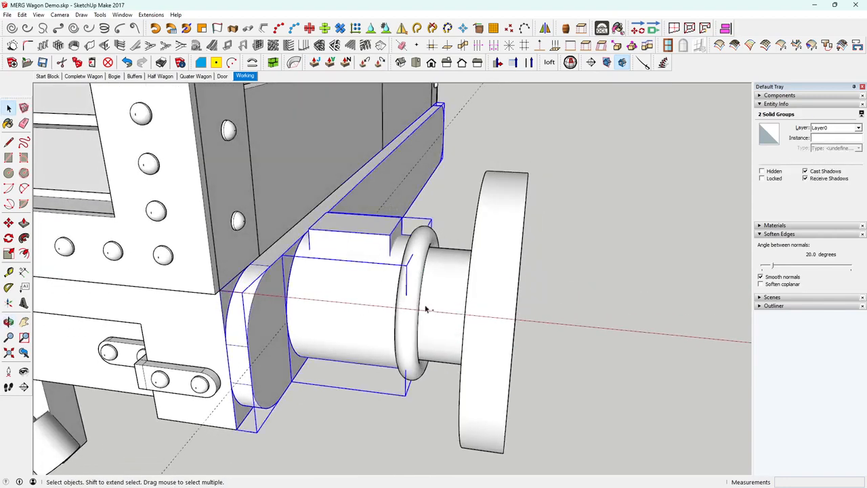
pyautogui.keyDown('shift'); pyautogui.click(411, 315); pyautogui.keyUp('shift')
pyautogui.keyDown('shift'); pyautogui.click(484, 324); pyautogui.keyUp('shift')
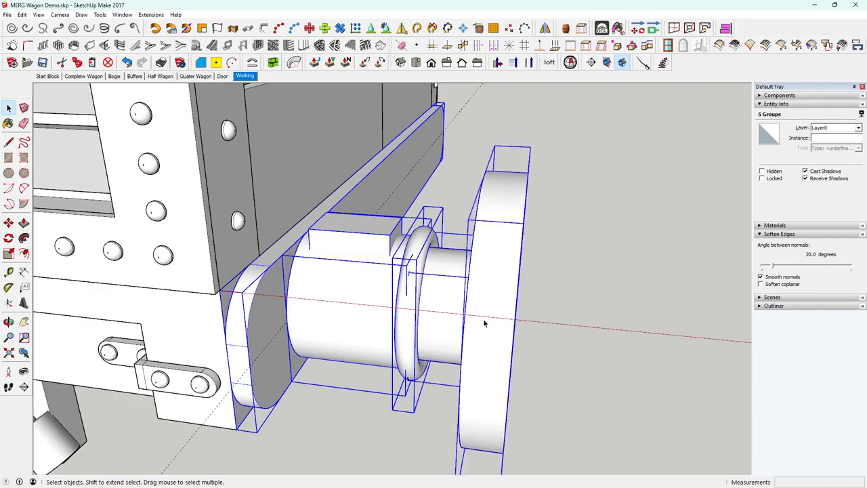
pyautogui.rightClick(484, 324)
pyautogui.click(525, 243)
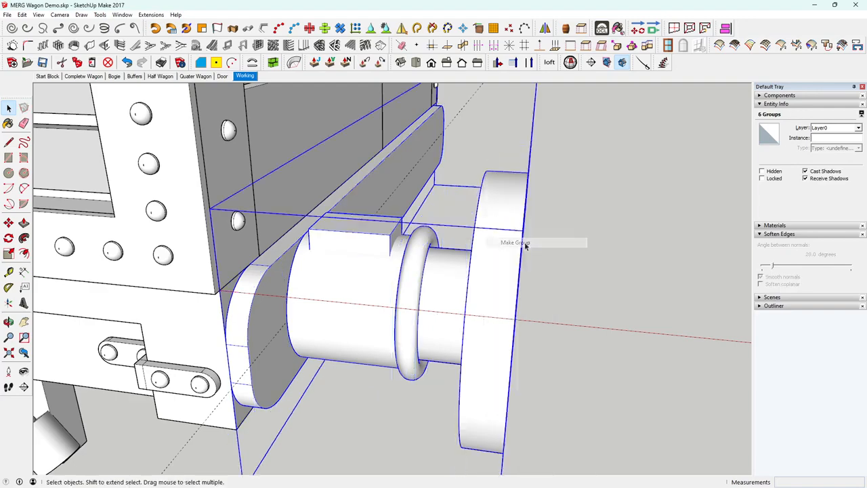
pyautogui.scroll(-6, 485, 310)
pyautogui.moveTo(482, 311); pyautogui.dragTo(393, 292, button='middle')
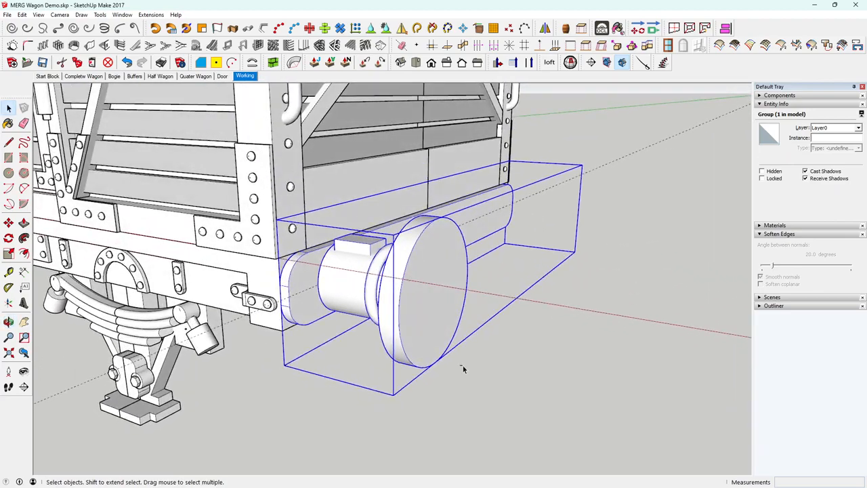
pyautogui.click(464, 367)
pyautogui.moveTo(464, 364); pyautogui.dragTo(513, 370, button='middle')
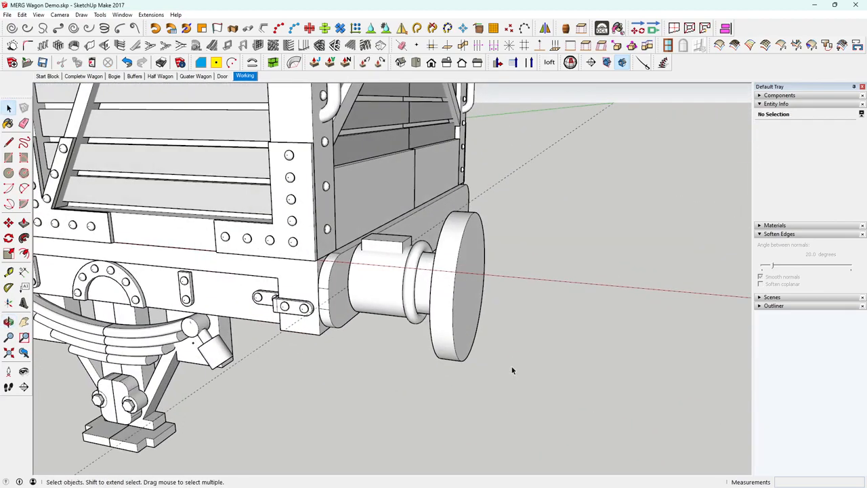